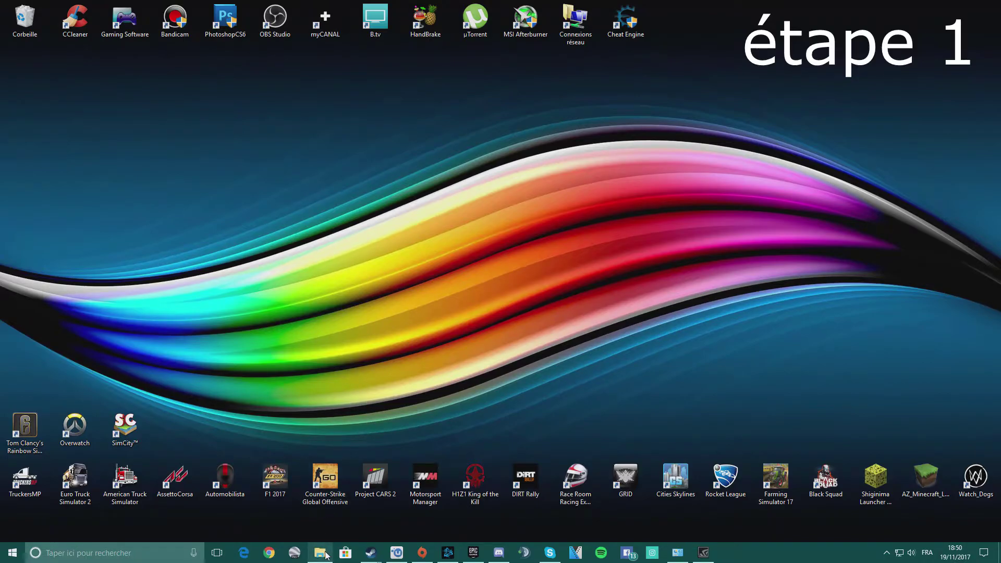
# - Search Windows for "pan" and open the Panneau de configuration
pyautogui.moveTo(326, 556)
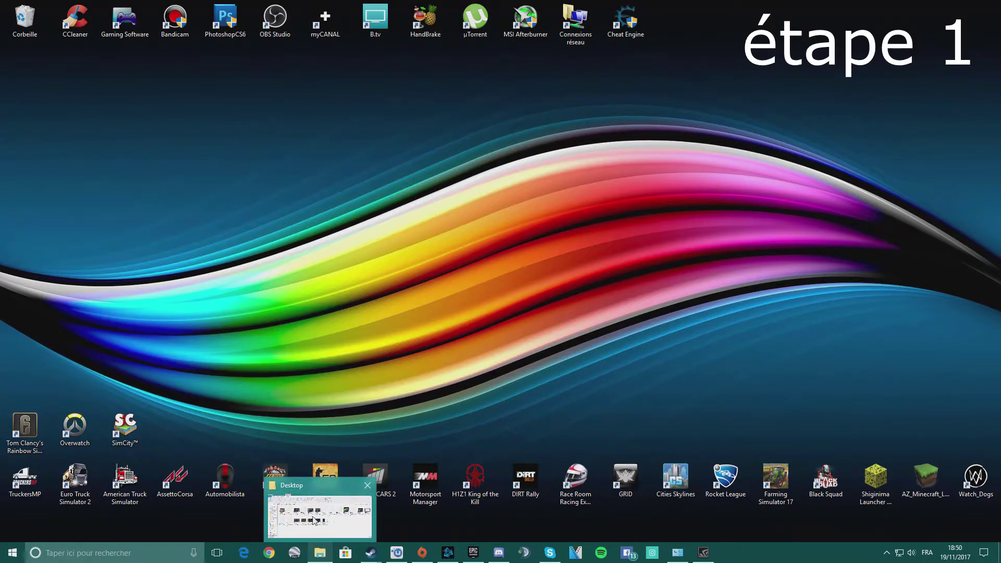
pyautogui.rightClick(677, 552)
pyautogui.click(677, 531)
pyautogui.click(92, 552)
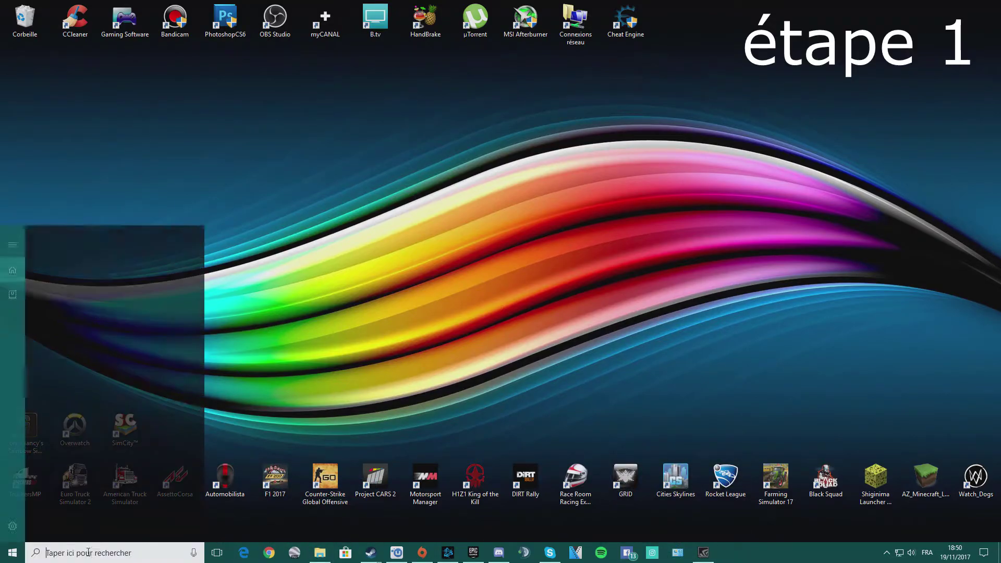
pyautogui.write('pan')
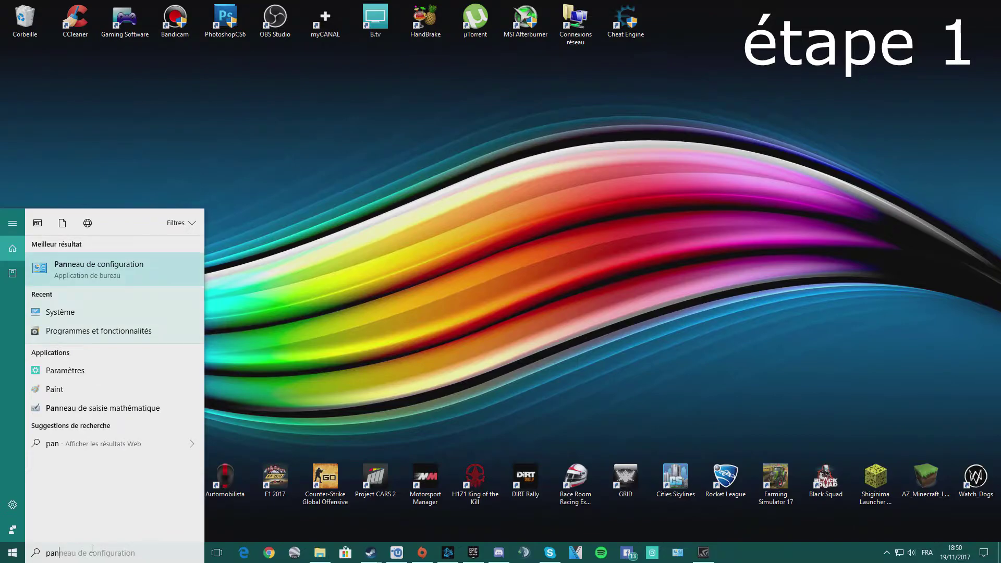
pyautogui.click(143, 273)
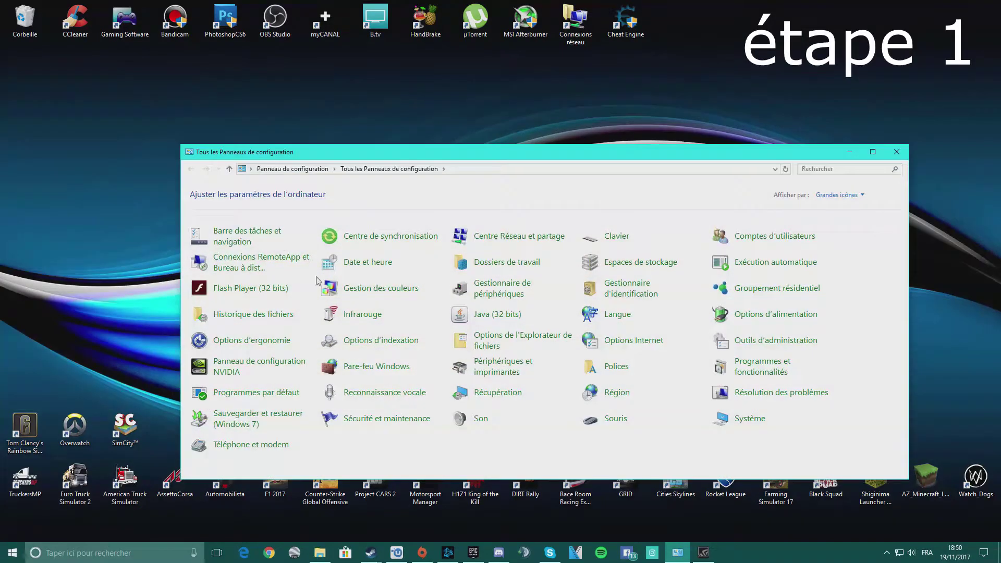
# - Open the performance options from the advanced system settings of Système
pyautogui.click(749, 418)
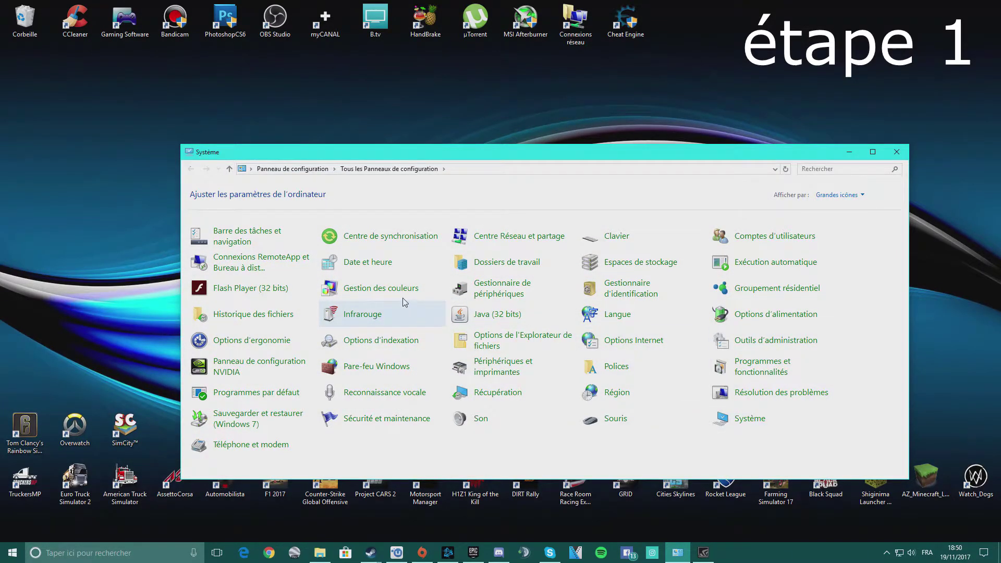
pyautogui.click(246, 260)
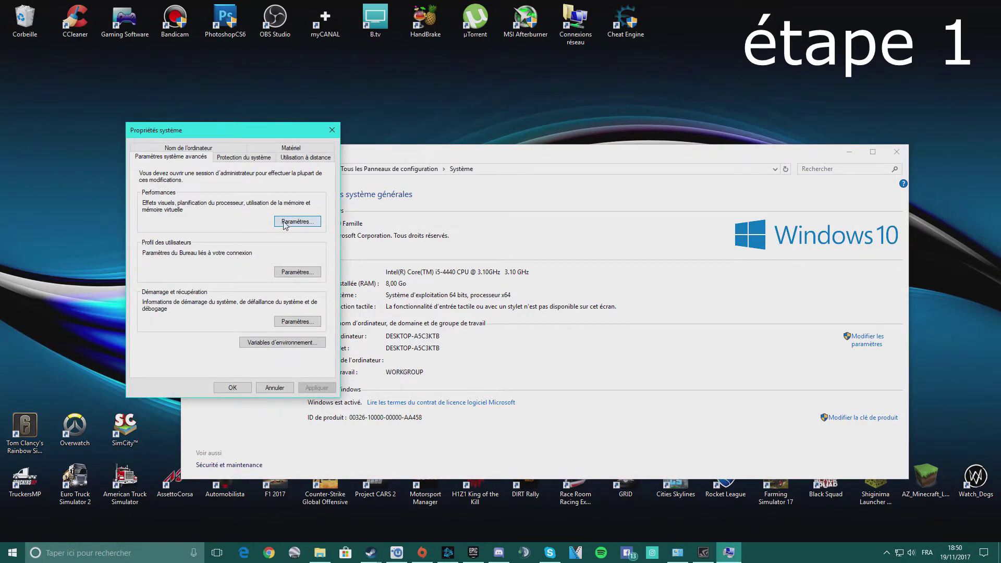
pyautogui.click(287, 227)
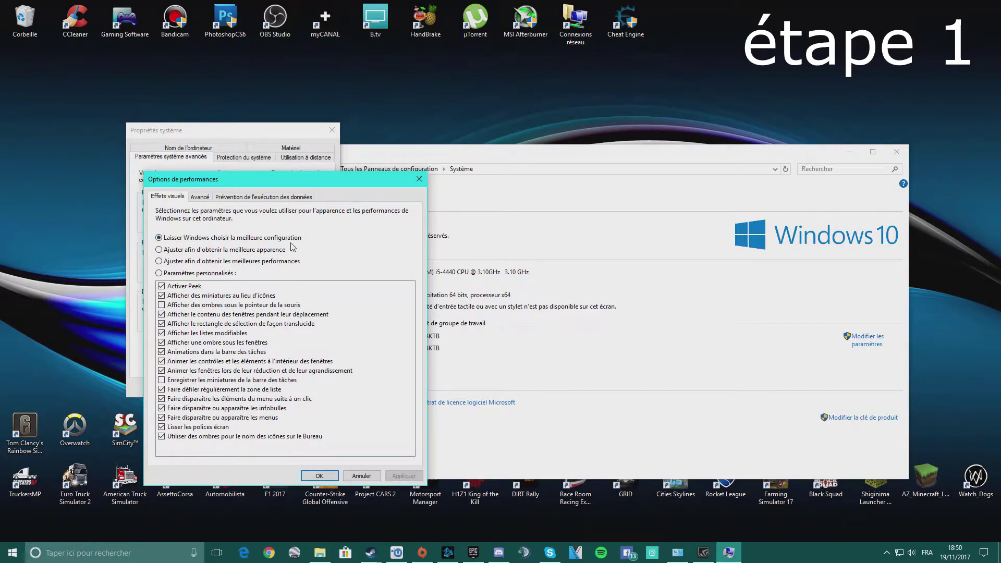
# - Turn off Activer Peek, icon thumbnails, editable lists (listes modifiables) and window shadows, leaving the pointer shadow option unchecked
pyautogui.click(161, 287)
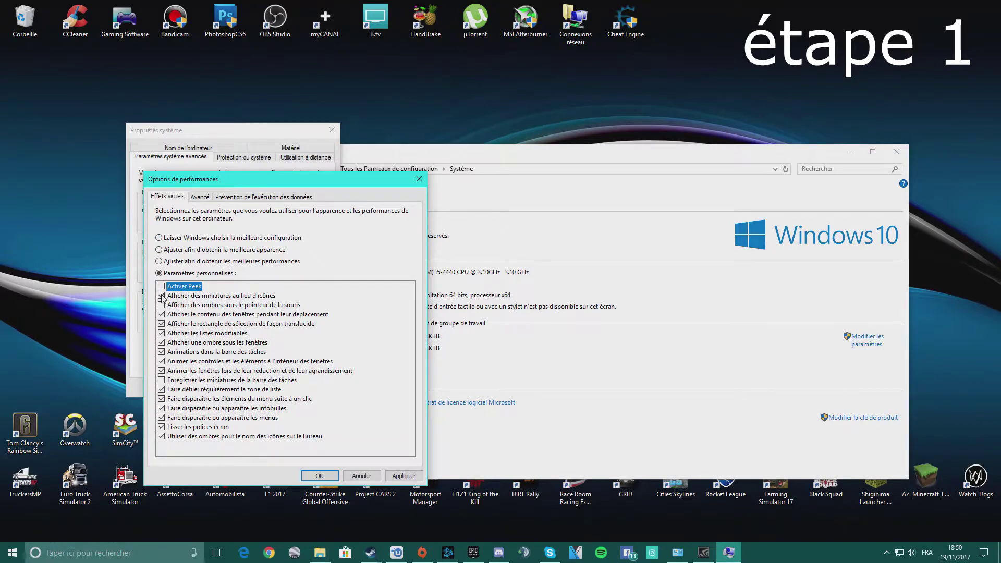
pyautogui.click(162, 296)
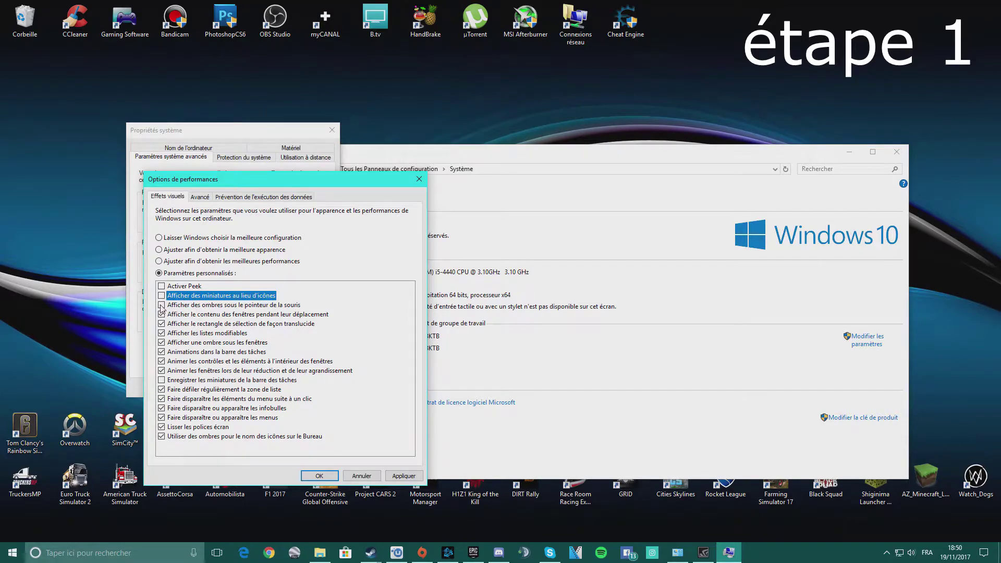
pyautogui.click(161, 305)
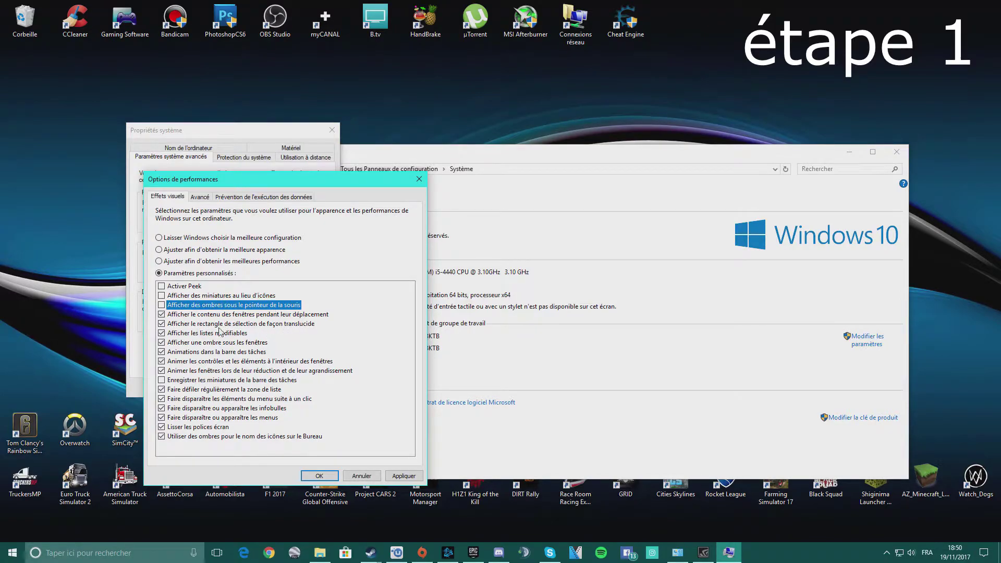
pyautogui.click(162, 334)
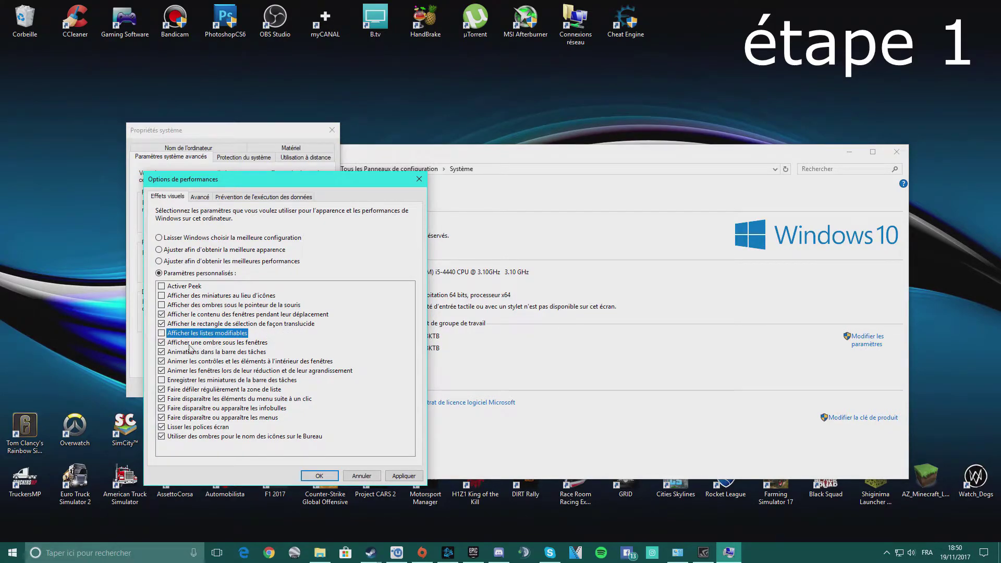
pyautogui.click(162, 343)
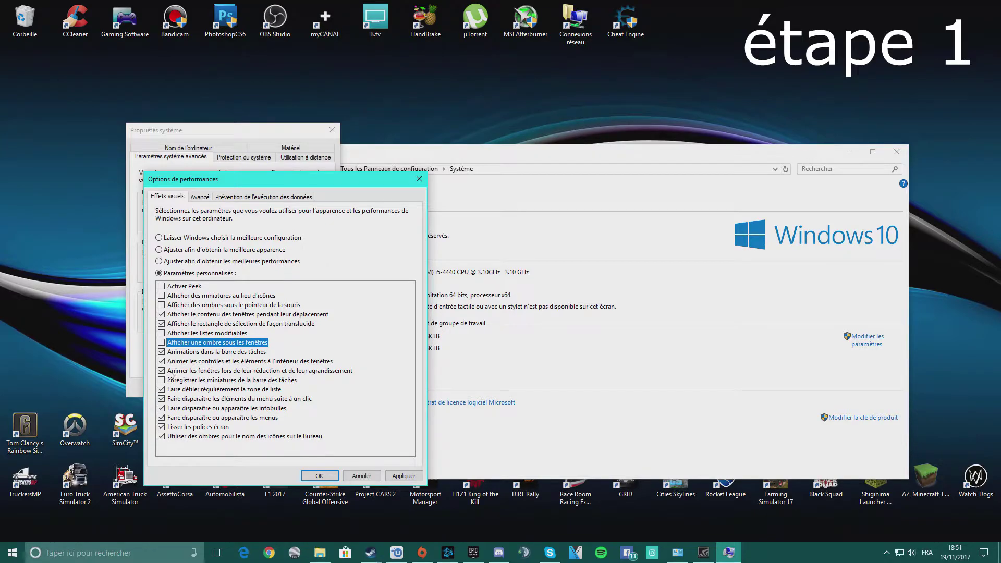
# - Turn off regular list scrolling and the fade effects for clicked menu items, tooltips and menus, and apply the visual effects
pyautogui.click(162, 389)
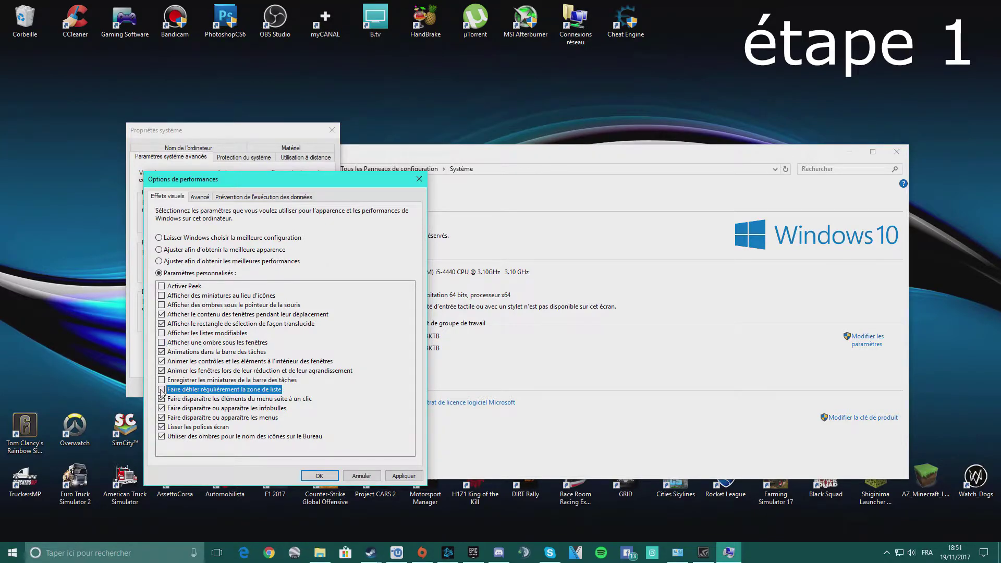
pyautogui.click(161, 399)
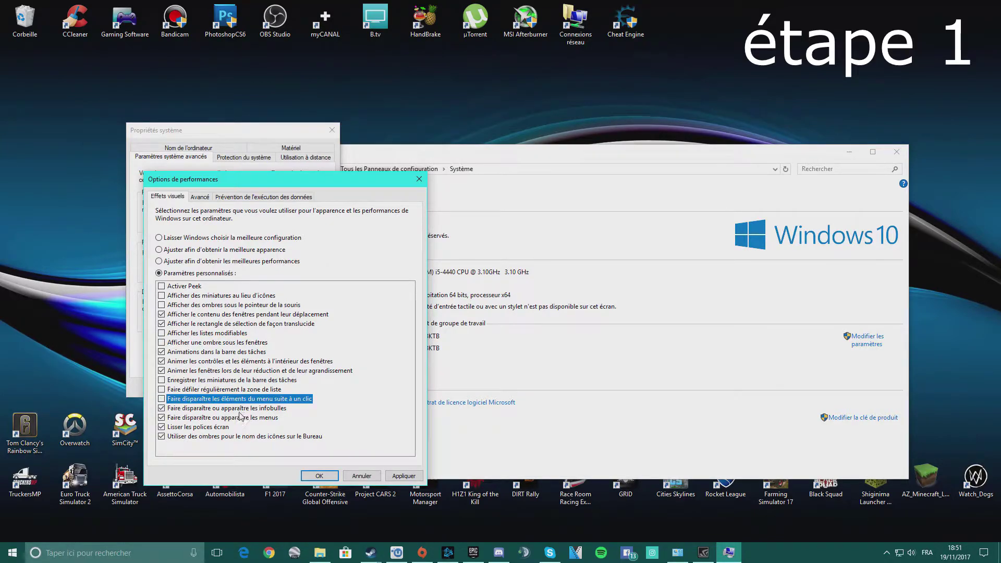
pyautogui.click(162, 408)
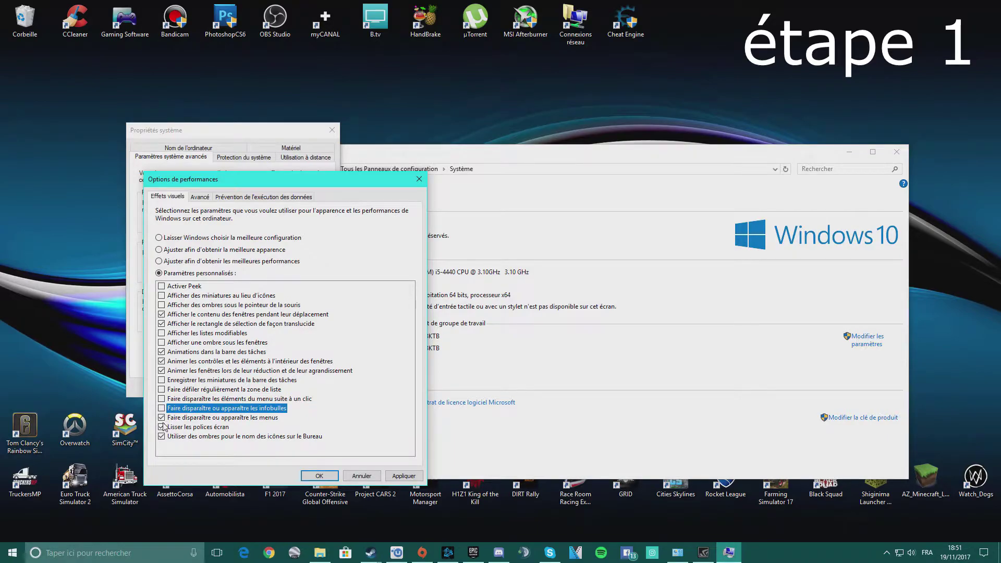
pyautogui.click(162, 418)
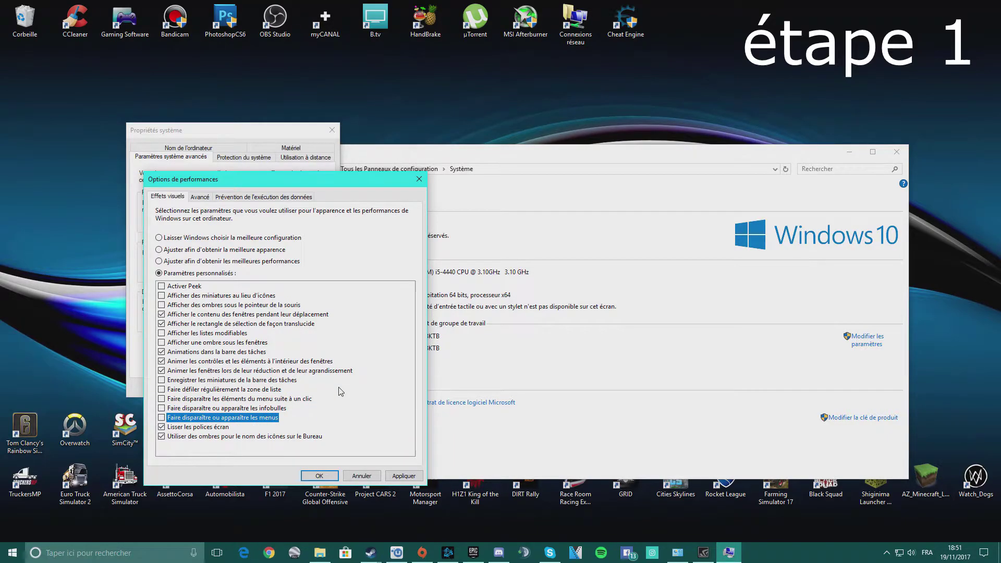
pyautogui.click(403, 476)
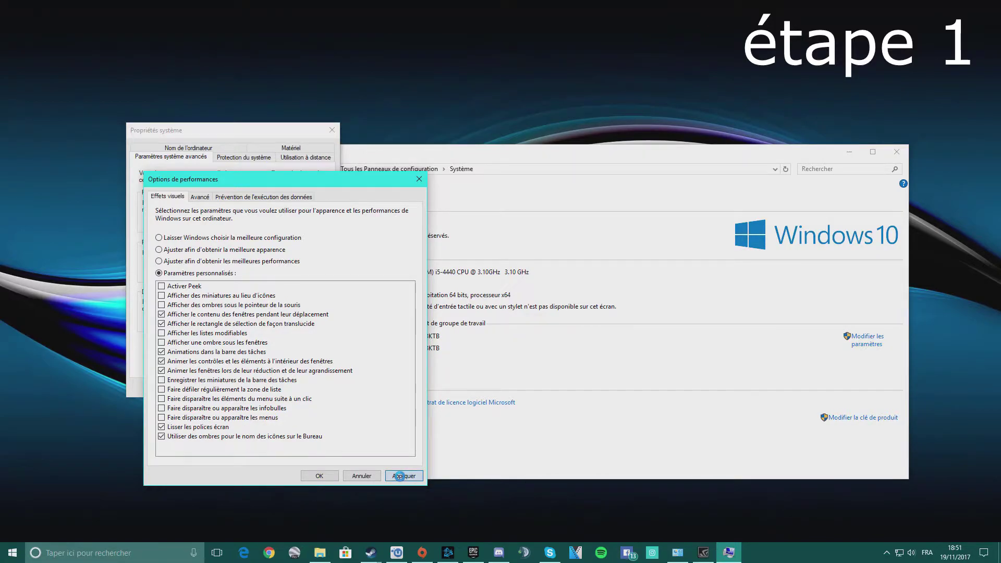
# - Separate the overlapping windows, minimize the Système window and accept the performance options
pyautogui.moveTo(577, 158); pyautogui.dragTo(600, 158)
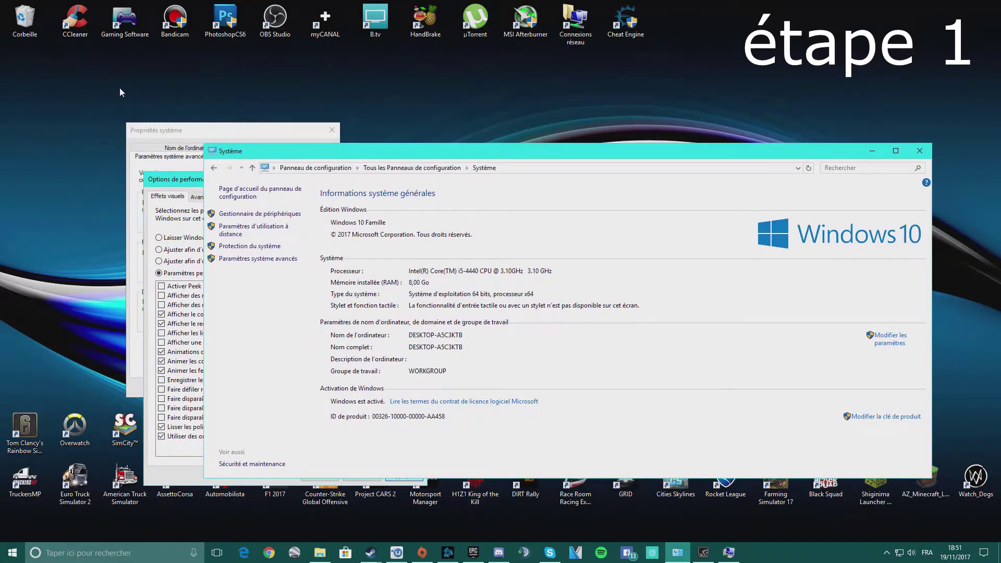
pyautogui.moveTo(262, 156); pyautogui.dragTo(304, 148)
pyautogui.moveTo(220, 185); pyautogui.dragTo(149, 143)
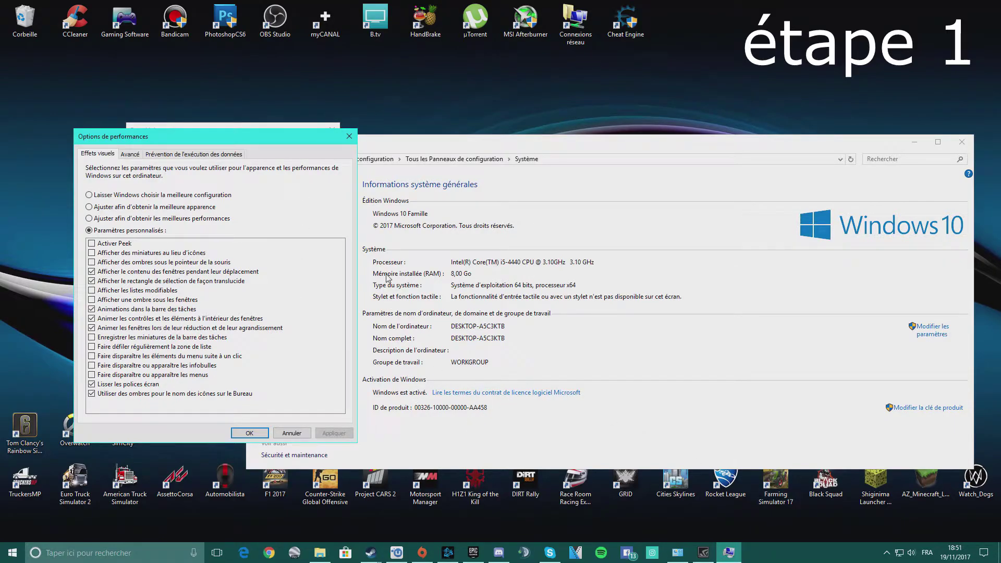
pyautogui.click(915, 142)
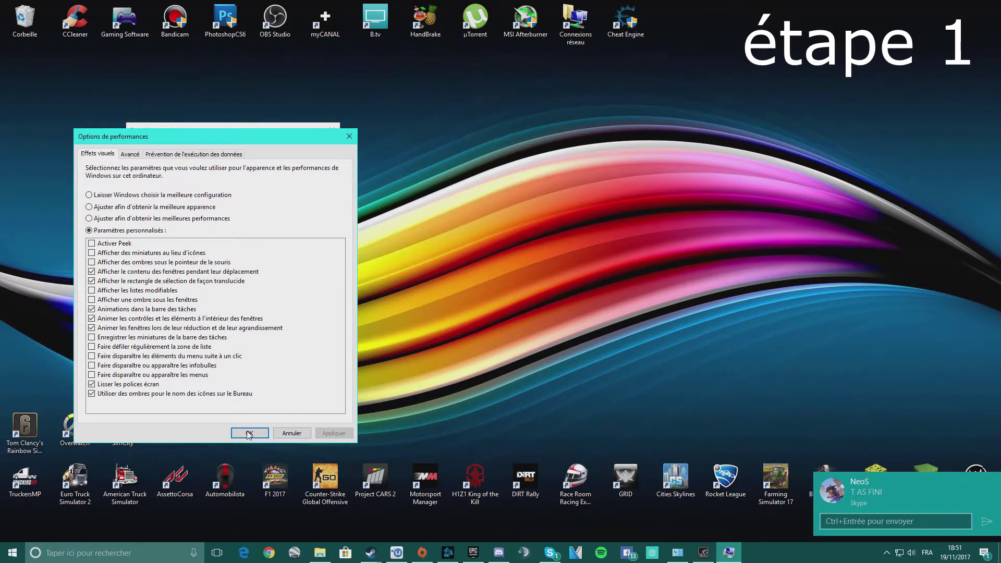
pyautogui.click(249, 434)
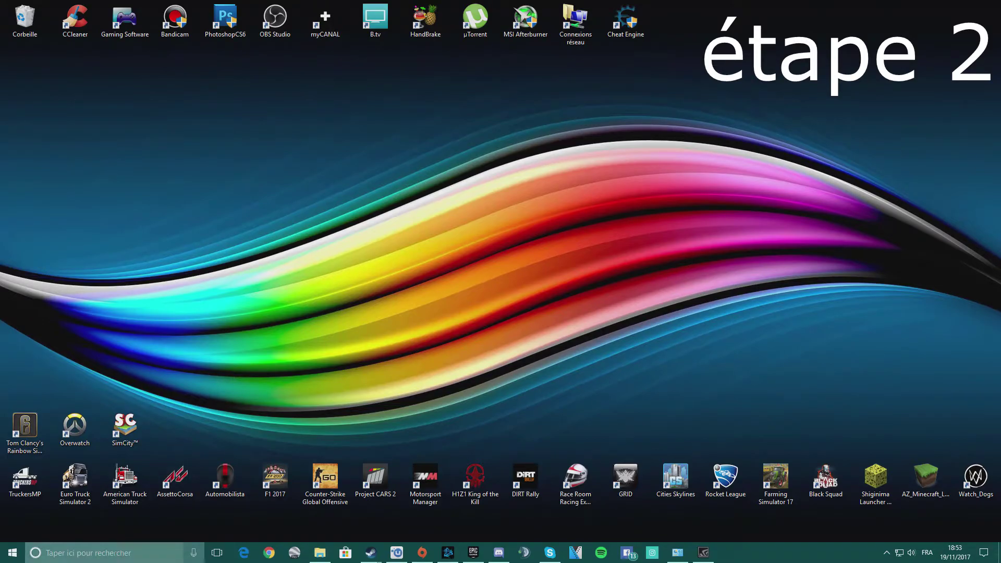
# - Open the Panneau de configuration NVIDIA from the desktop and reposition its window
pyautogui.click(115, 553)
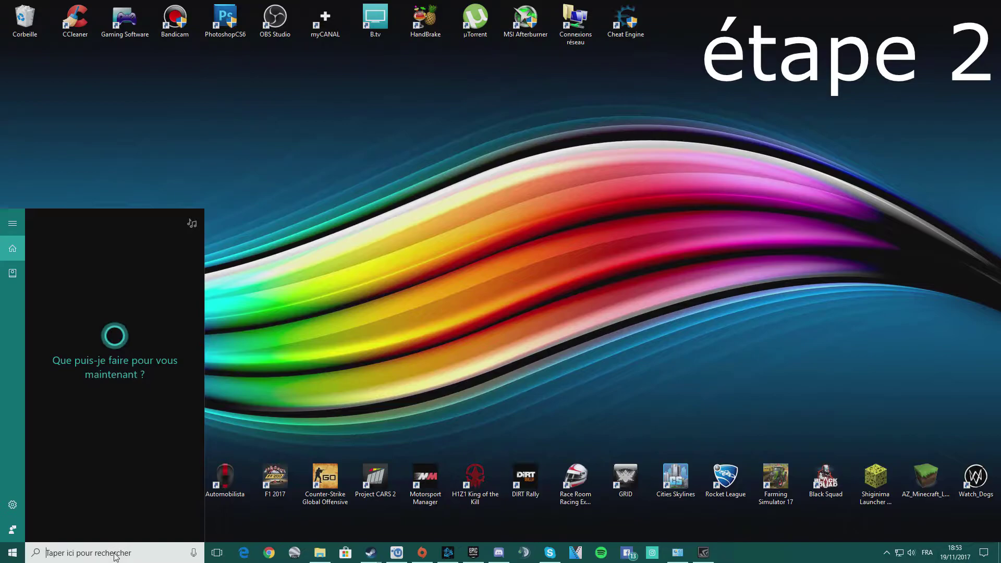
pyautogui.rightClick(377, 136)
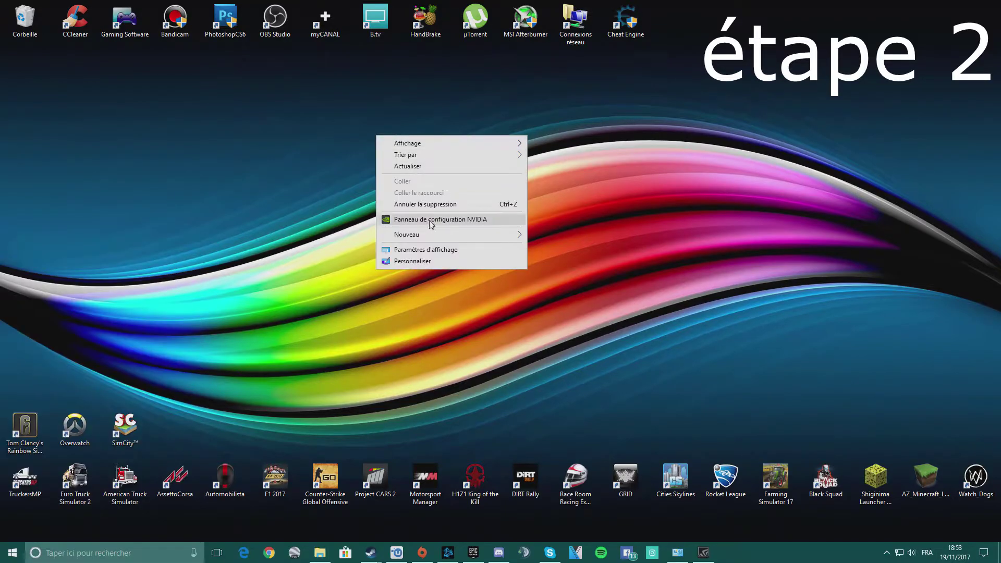
pyautogui.click(464, 221)
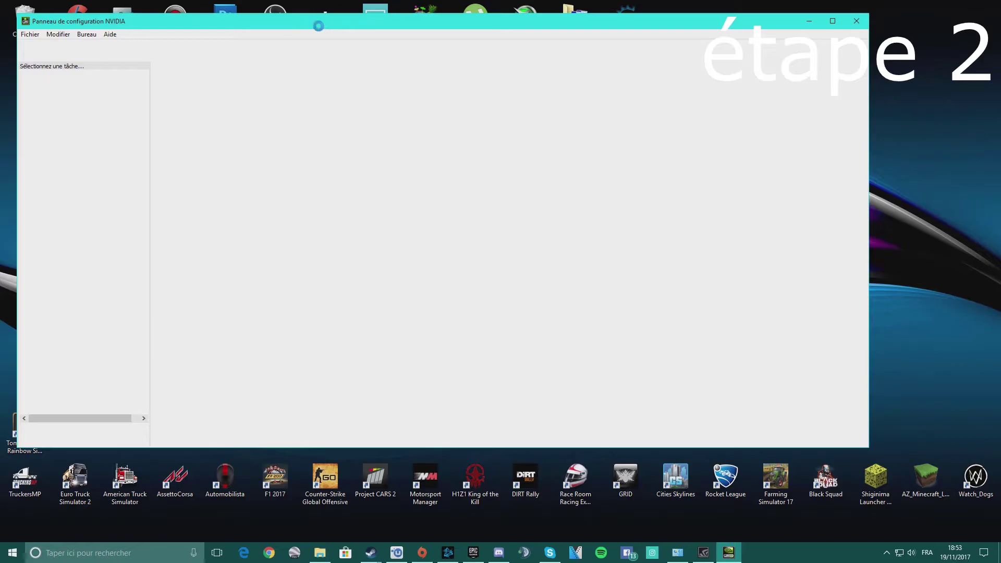
pyautogui.moveTo(317, 24); pyautogui.dragTo(353, 40)
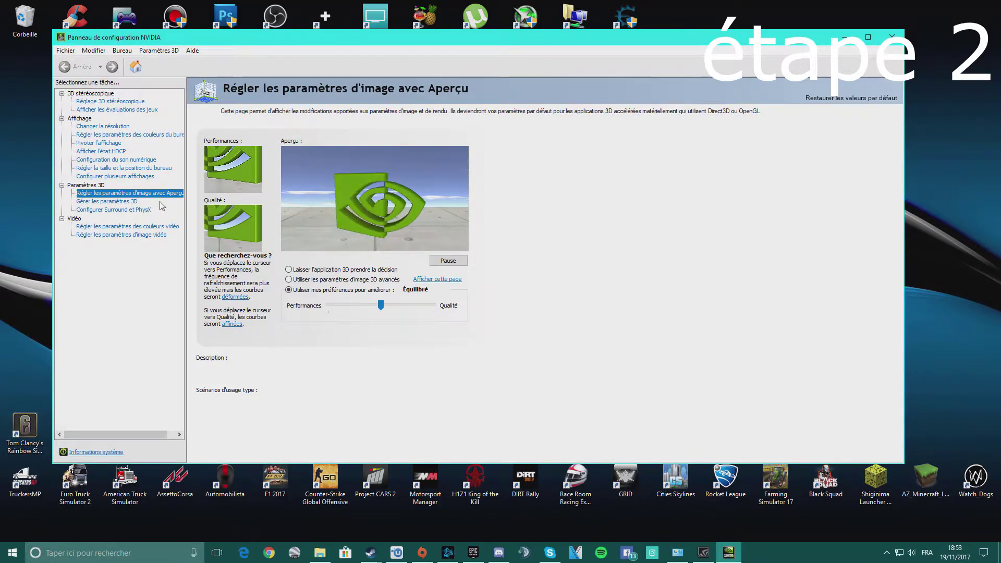
# - Set the 3D image settings to Utiliser mes préférences pour améliorer and adjust the performance-quality balance to Qualité
pyautogui.click(289, 270)
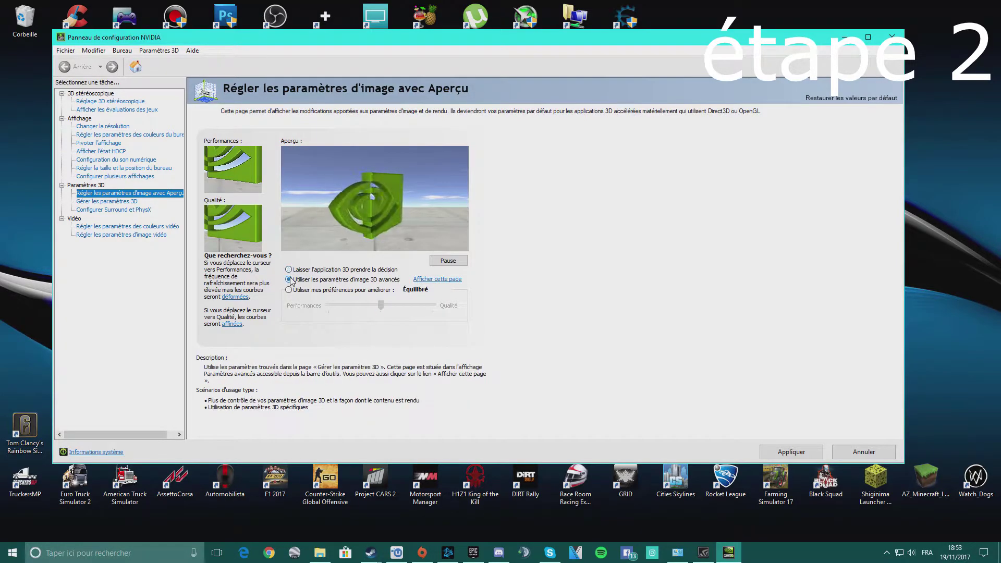
pyautogui.click(289, 289)
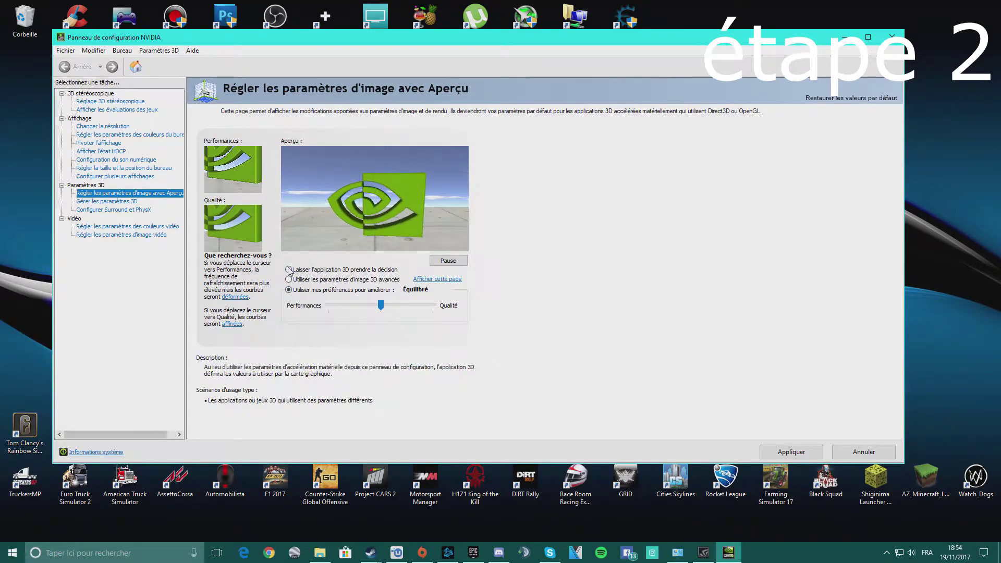
pyautogui.moveTo(381, 305); pyautogui.dragTo(543, 311)
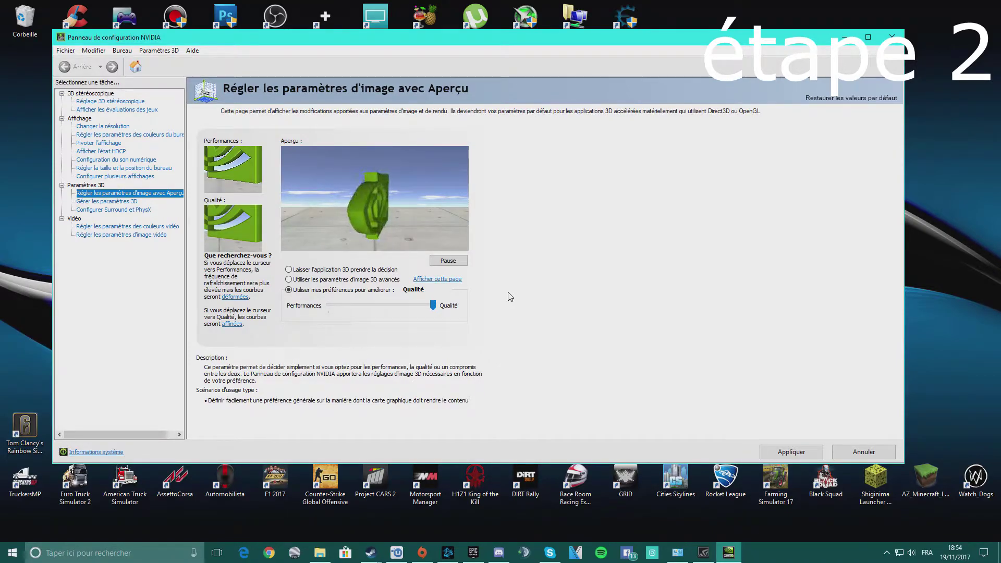
pyautogui.click(403, 311)
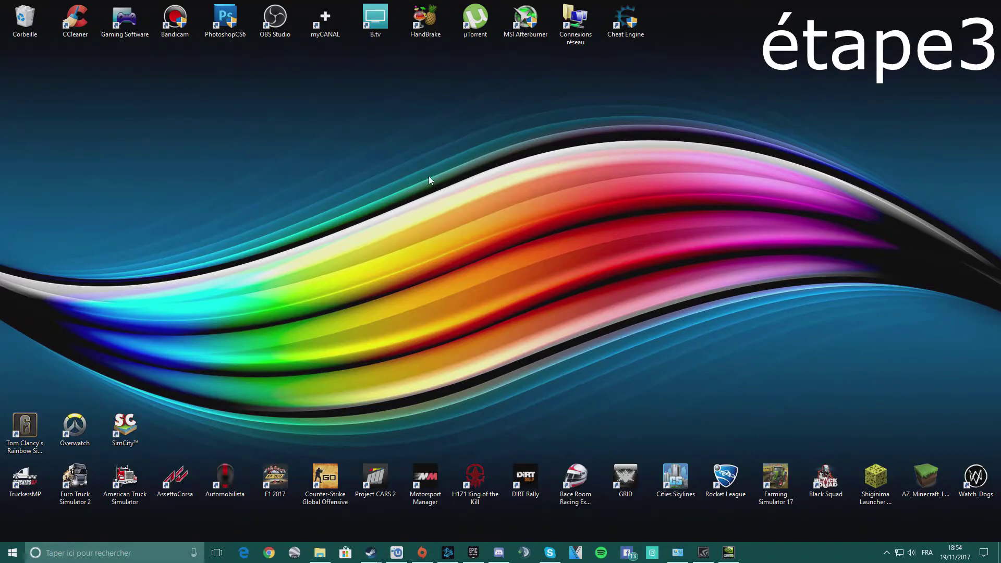
# - Launch MSI Afterburner, authorize it to make changes to the device and reposition its window
pyautogui.doubleClick(525, 21)
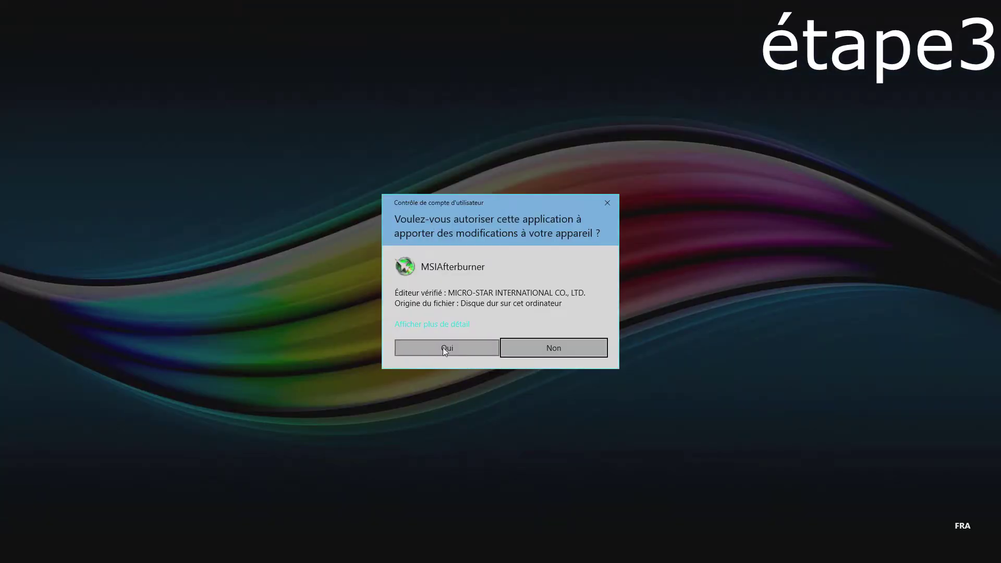
pyautogui.click(445, 349)
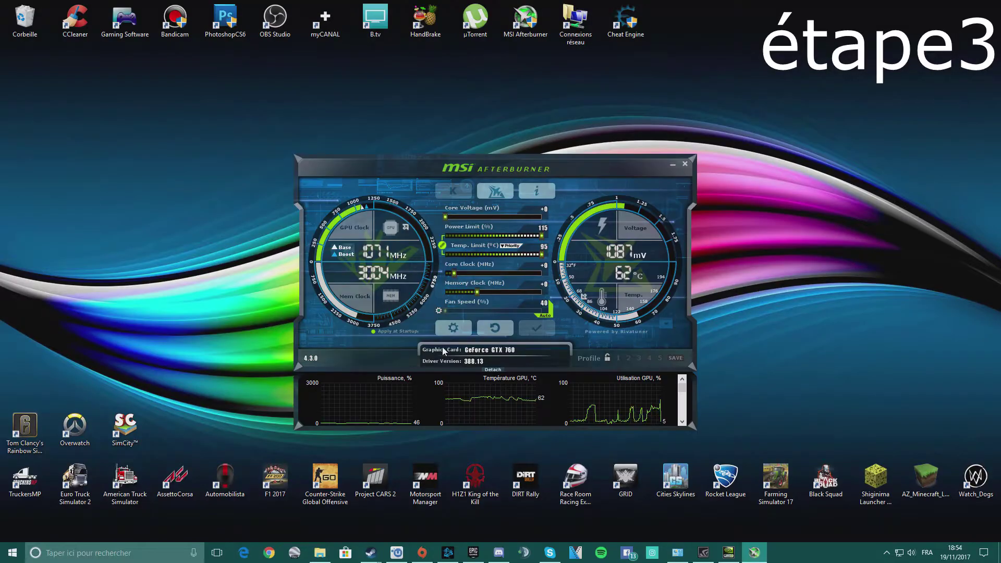
pyautogui.moveTo(502, 164); pyautogui.dragTo(501, 157)
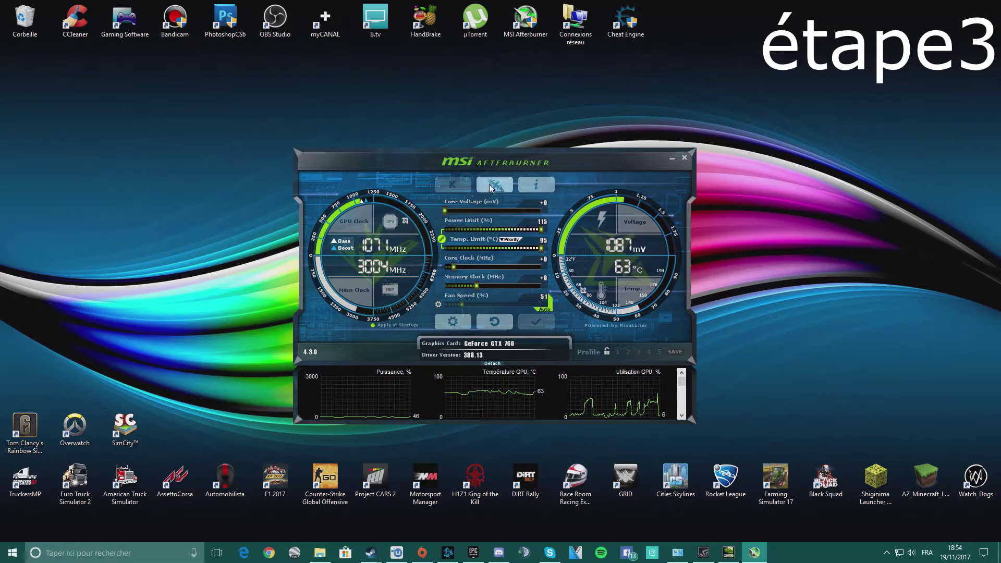
pyautogui.click(490, 188)
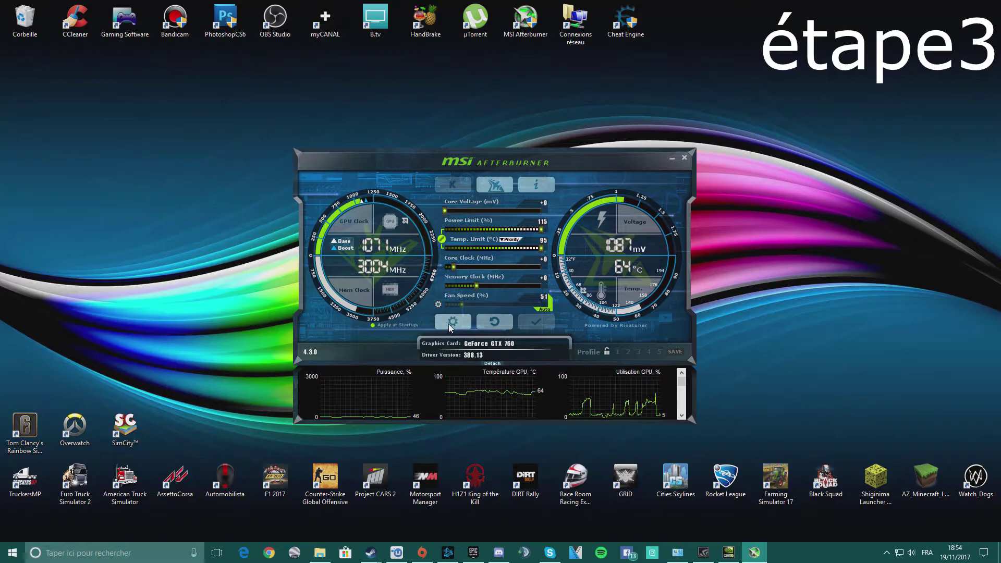
# - Open the MSI Afterburner properties and review the startup, compatibility and fan options
pyautogui.click(448, 324)
pyautogui.scroll(-1, 391, 313)
pyautogui.scroll(1, 375, 250)
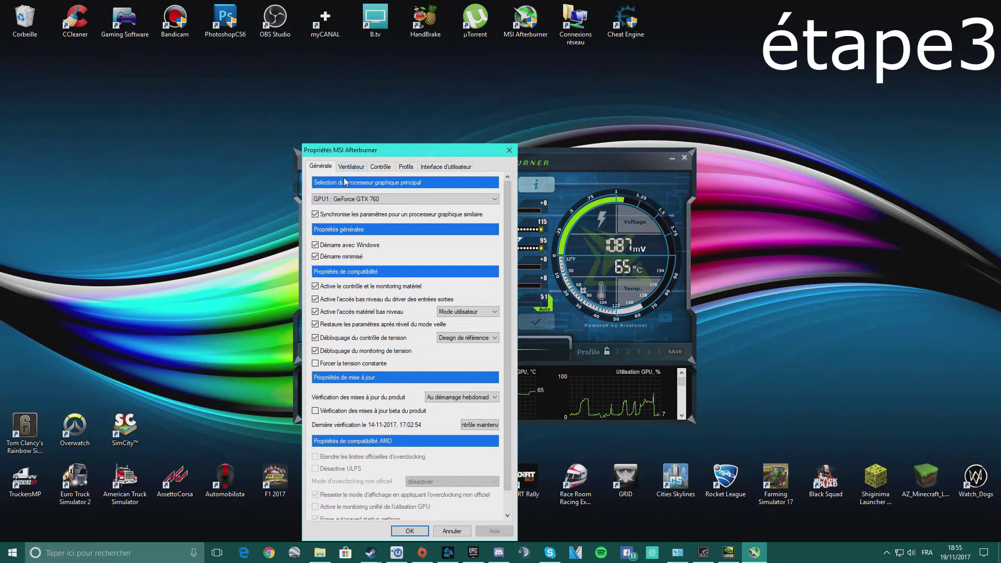
pyautogui.click(315, 255)
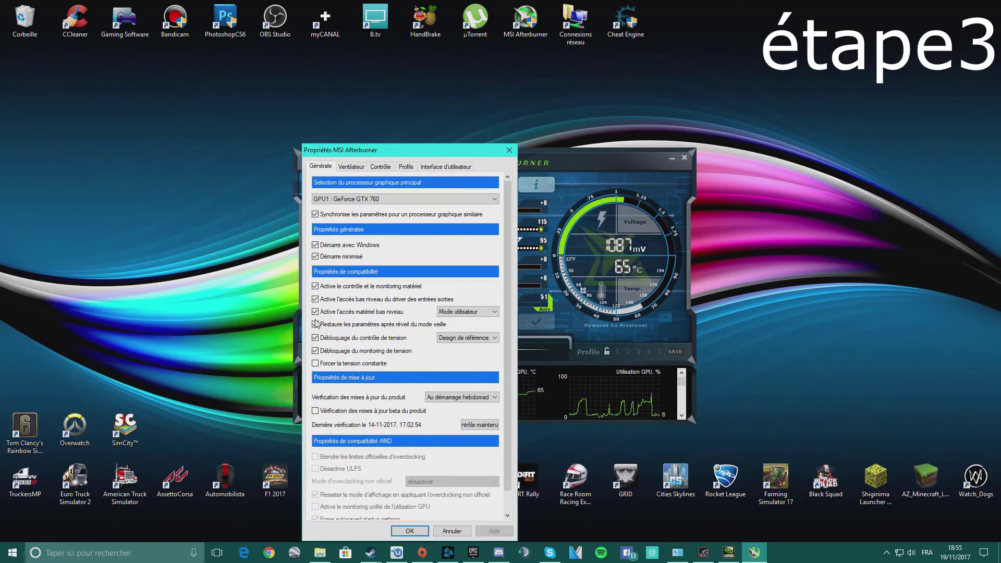
pyautogui.click(315, 338)
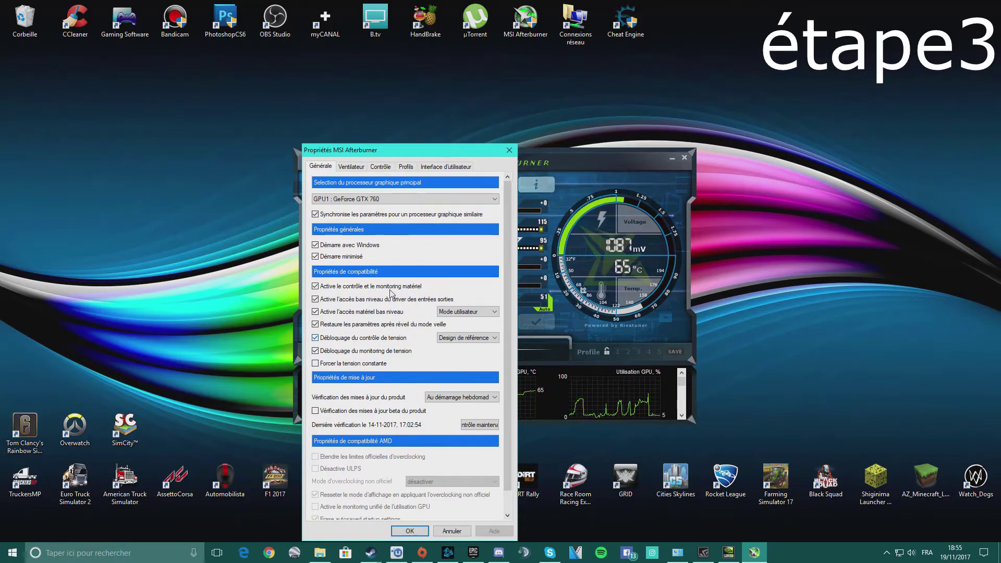
pyautogui.click(351, 167)
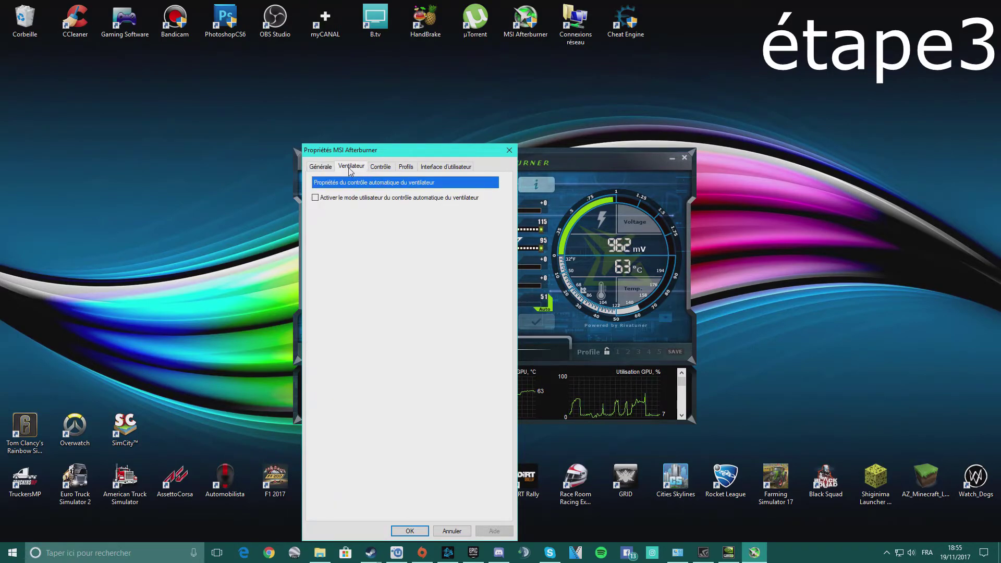
pyautogui.click(328, 167)
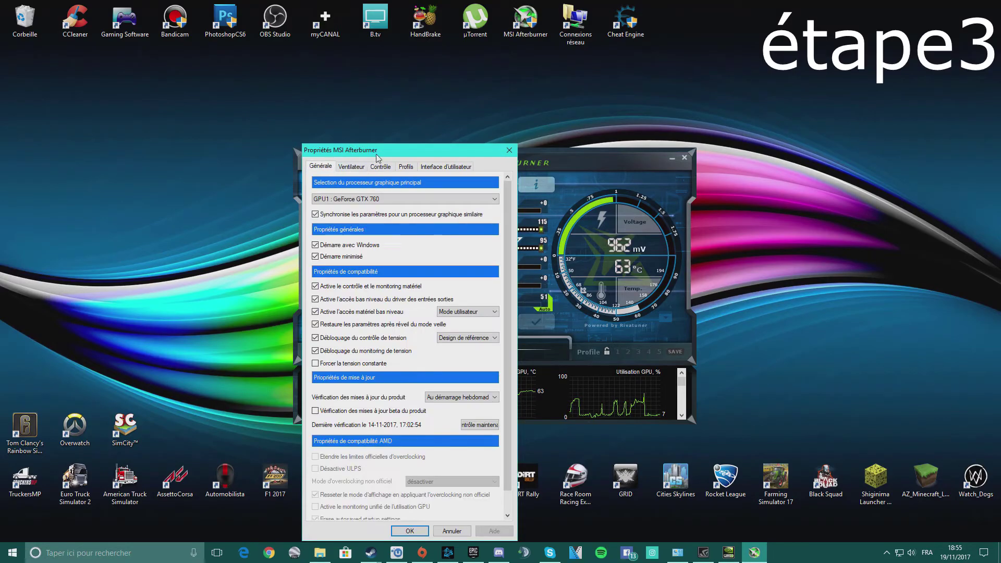
# - Move the properties window clear of the main Afterburner window and bring up the Interface d'utilisateur settings
pyautogui.moveTo(379, 158); pyautogui.dragTo(240, 97)
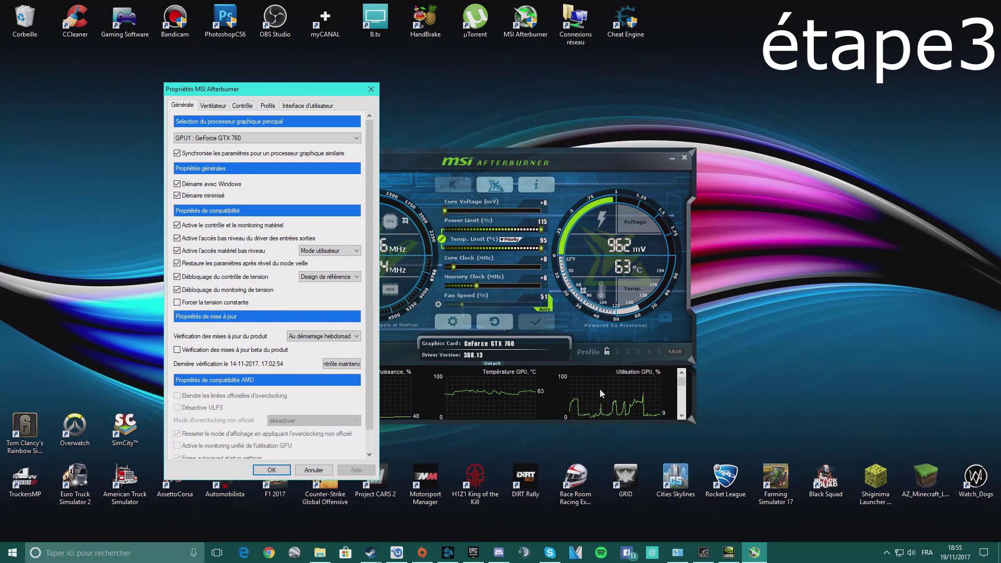
pyautogui.moveTo(287, 90); pyautogui.dragTo(204, 104)
pyautogui.moveTo(183, 99); pyautogui.dragTo(199, 92)
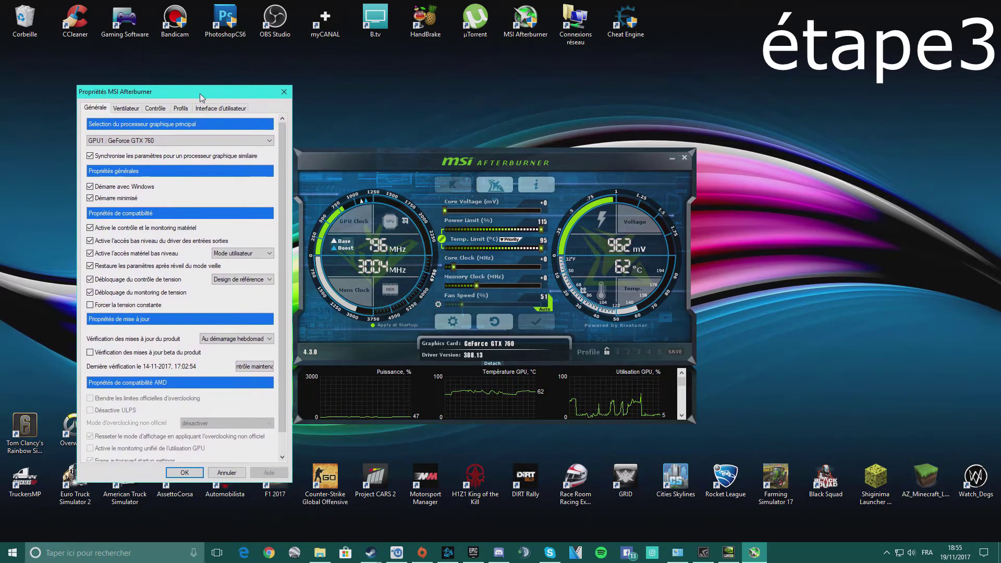
pyautogui.click(131, 109)
pyautogui.click(221, 108)
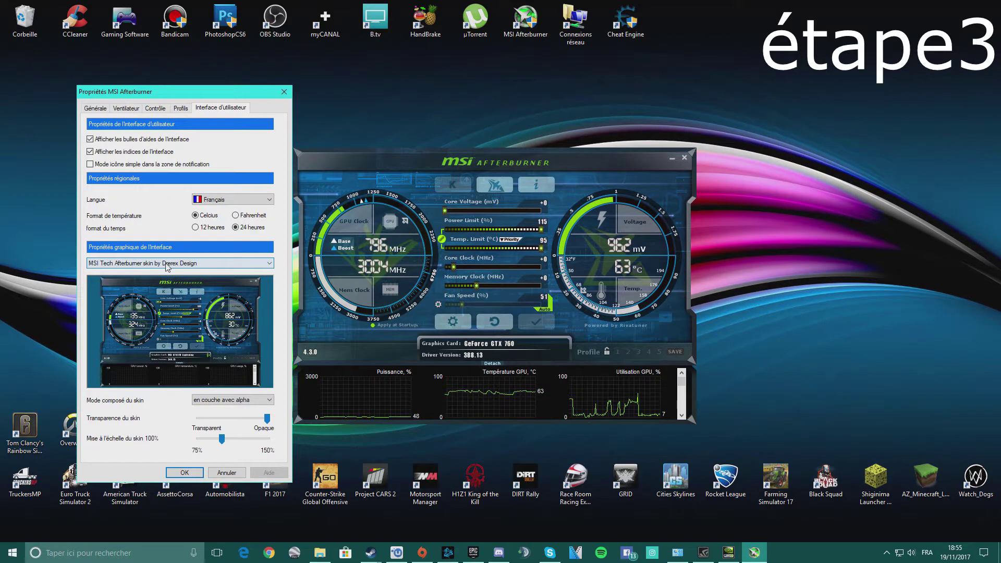
# - Preview several skins, including Default v3, Cyborg, Cyborg White and Dragon Army, reselect the MSI Tech Afterburner skin and accept the properties
pyautogui.click(168, 265)
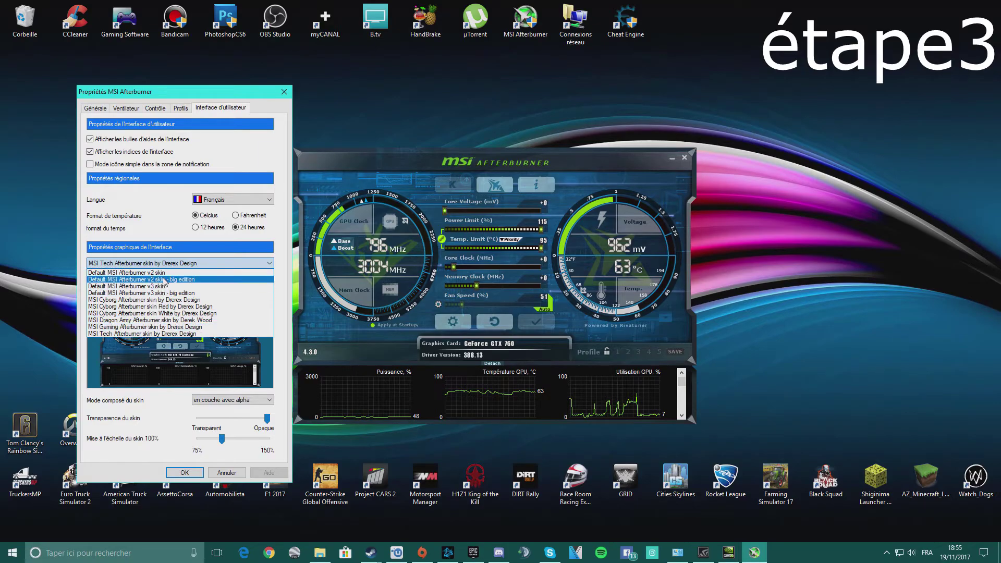
pyautogui.click(165, 286)
pyautogui.click(180, 263)
pyautogui.click(180, 287)
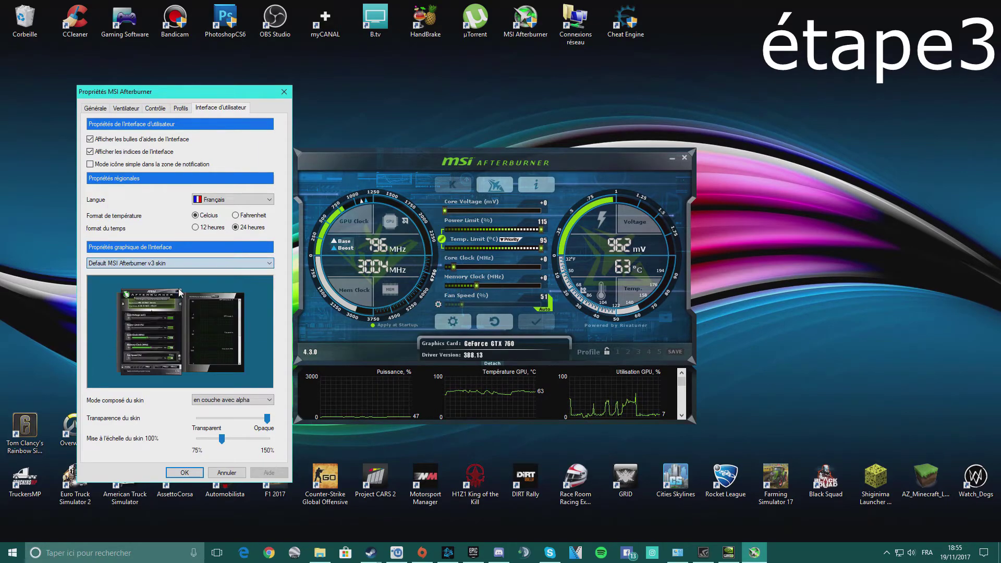
pyautogui.click(180, 264)
pyautogui.click(177, 302)
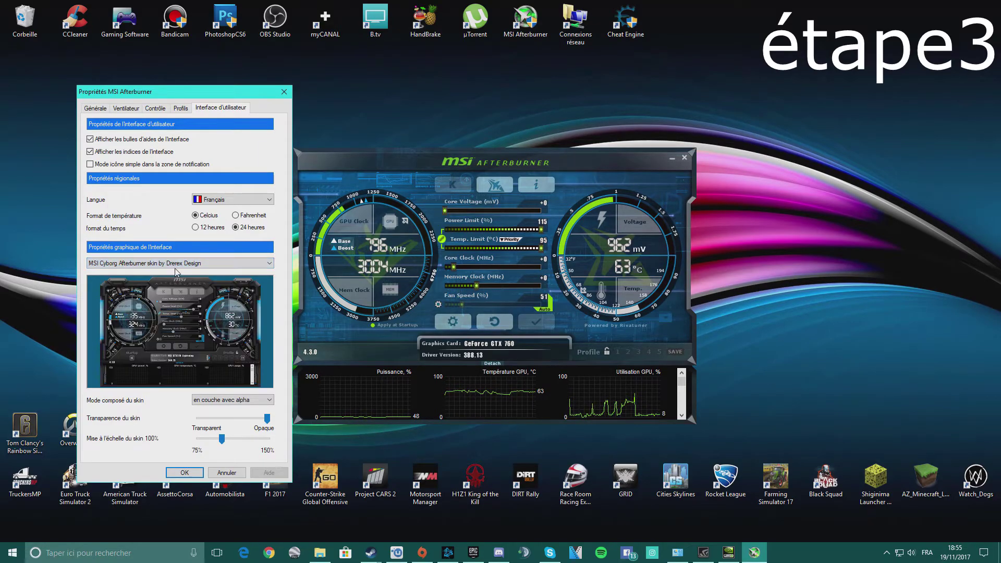
pyautogui.click(175, 265)
pyautogui.click(177, 312)
pyautogui.click(175, 266)
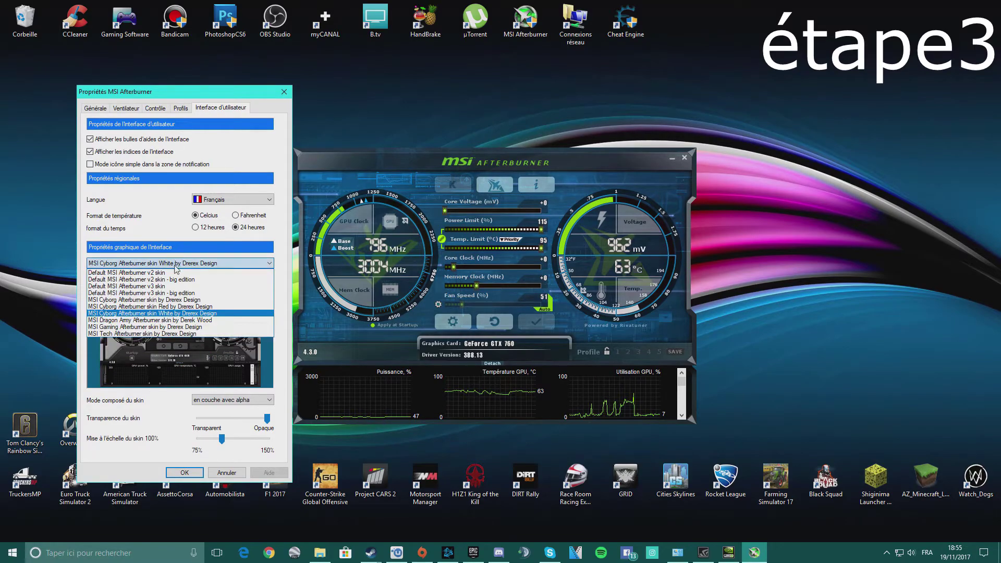
pyautogui.click(177, 320)
pyautogui.click(175, 266)
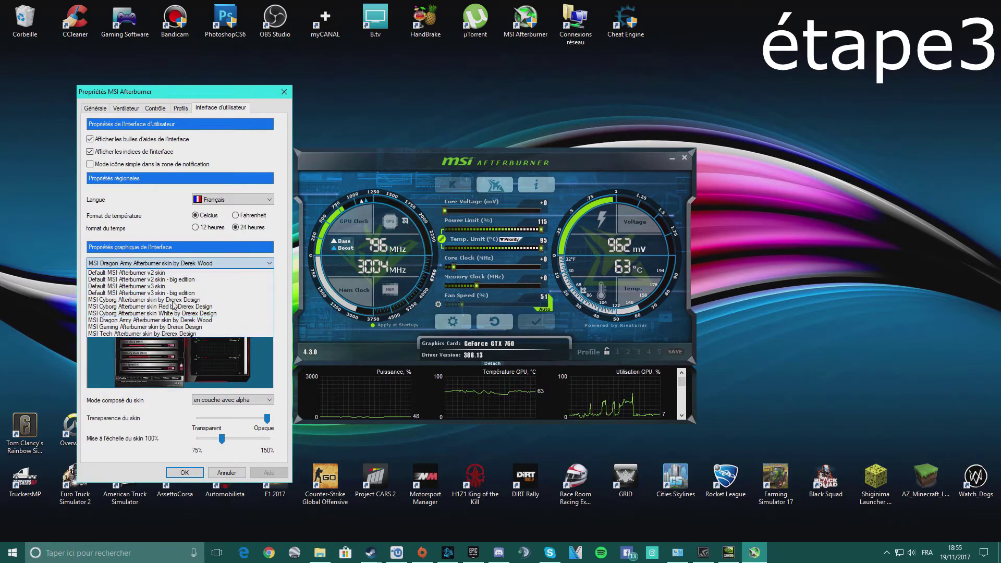
pyautogui.click(172, 334)
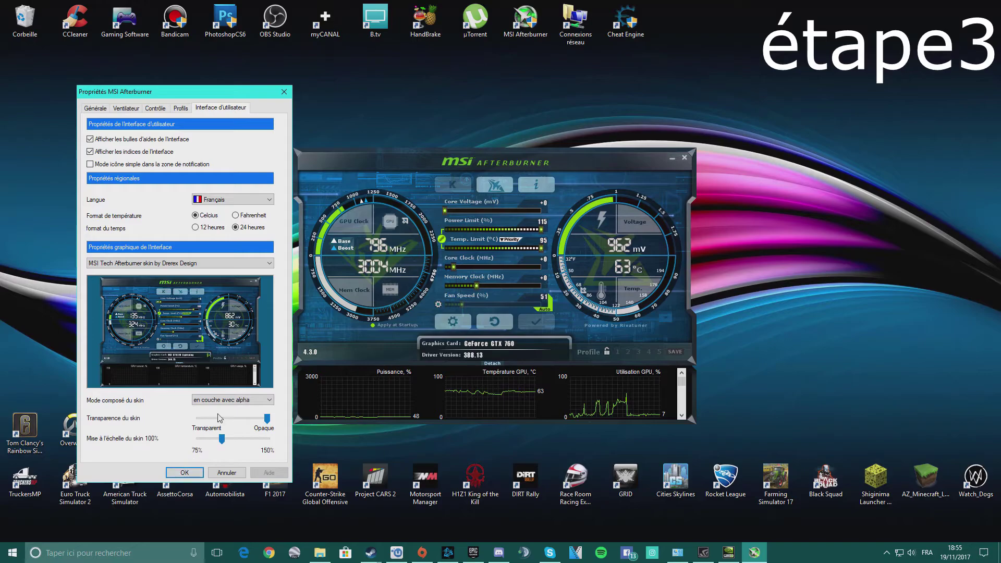
pyautogui.click(185, 472)
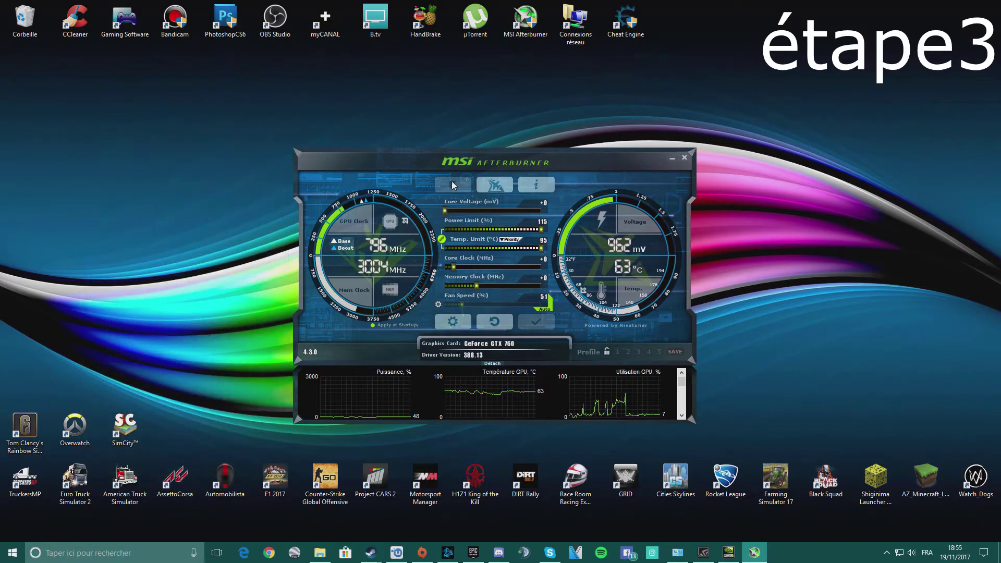
# - Reset the graphics card settings, toggle the Temp. Limit priority and apply a 95 °C temperature limit with a 115 % power limit
pyautogui.moveTo(451, 180); pyautogui.dragTo(410, 182)
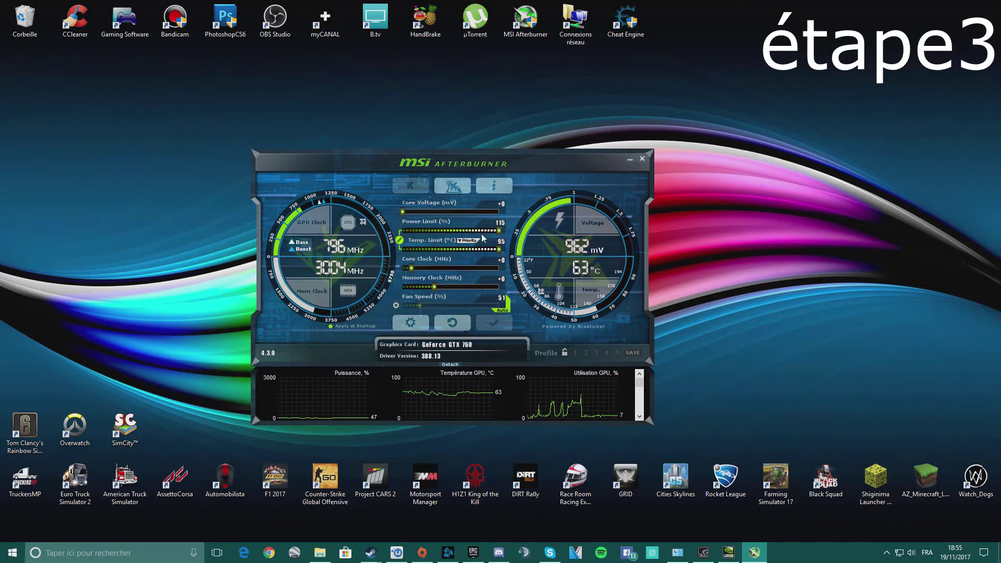
pyautogui.click(455, 323)
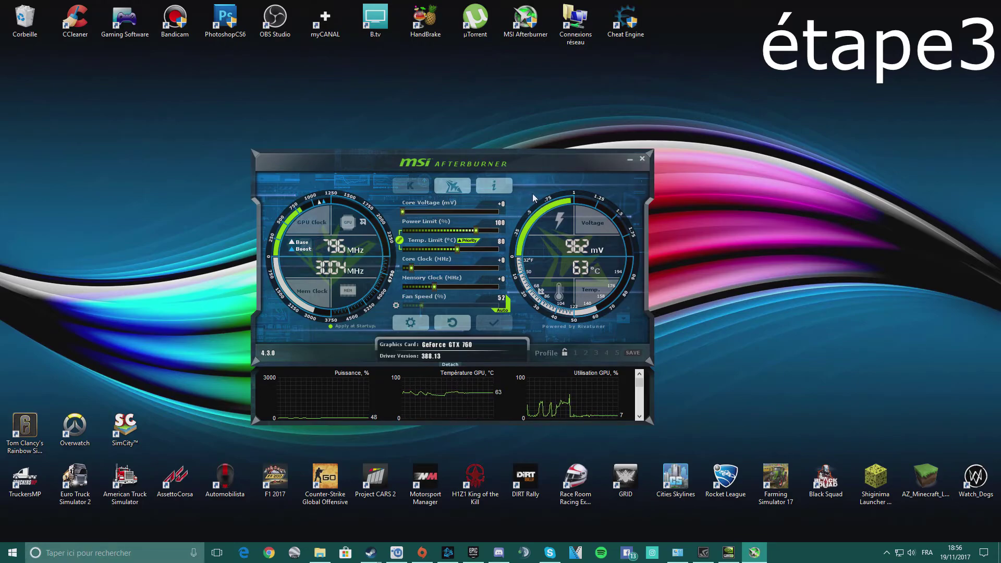
pyautogui.click(470, 241)
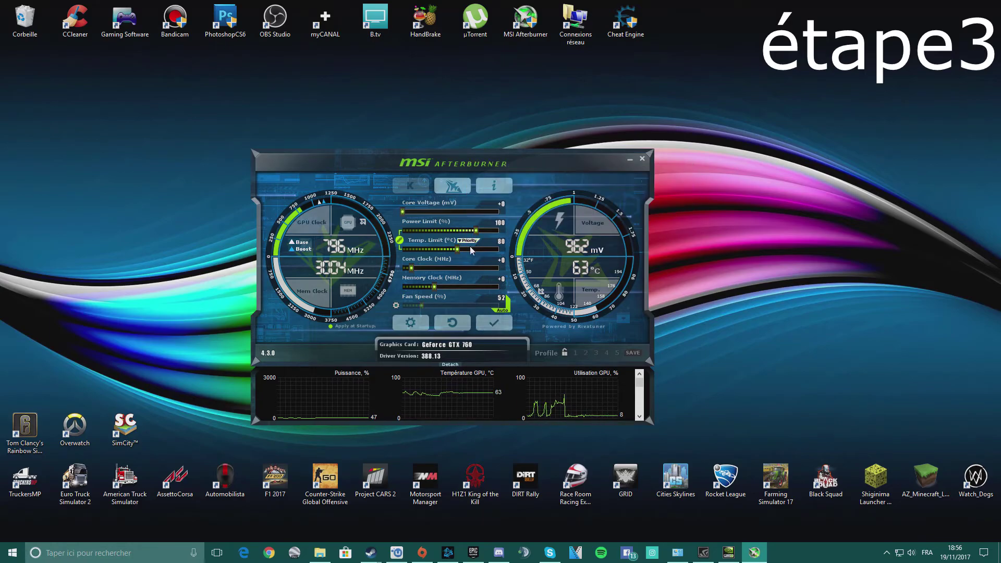
pyautogui.moveTo(459, 249); pyautogui.dragTo(499, 250)
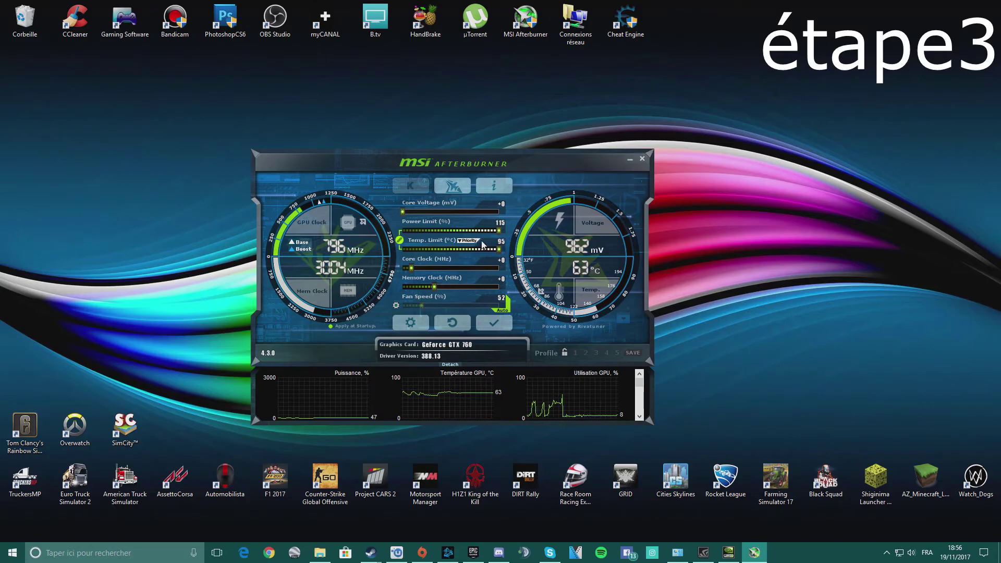
pyautogui.click(498, 320)
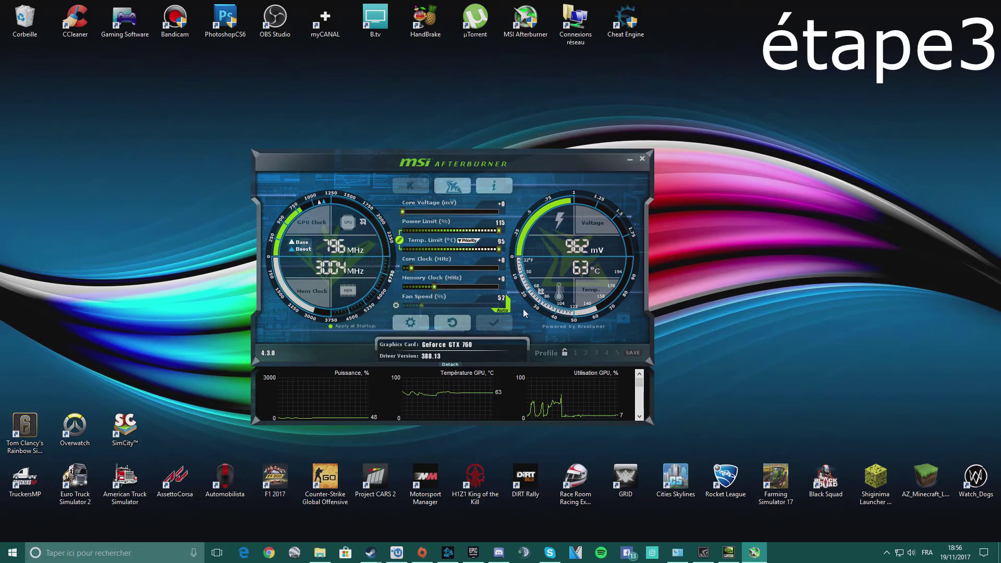
# - Try the user-defined fan speed control for the graphics card
pyautogui.click(396, 306)
pyautogui.click(584, 312)
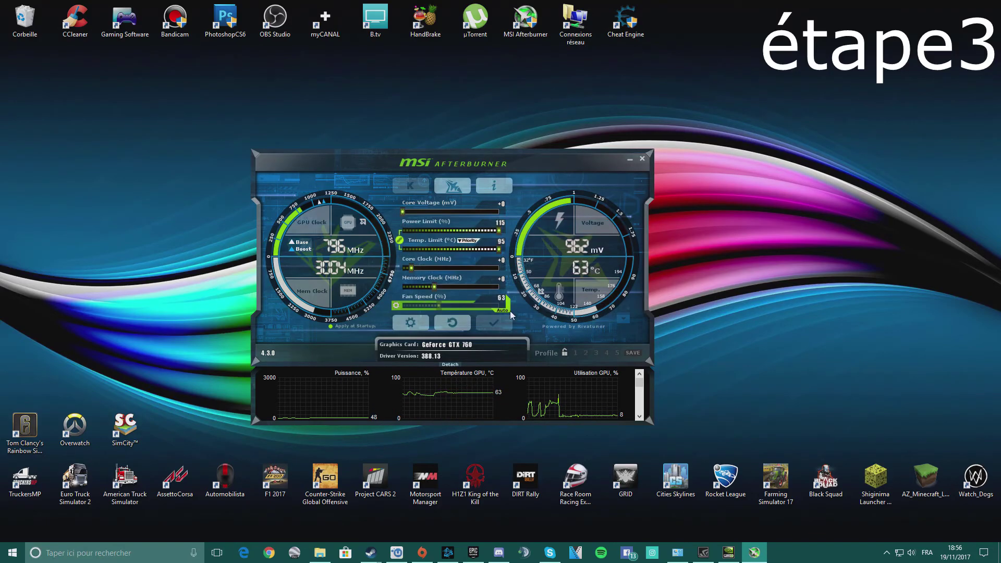
pyautogui.click(397, 306)
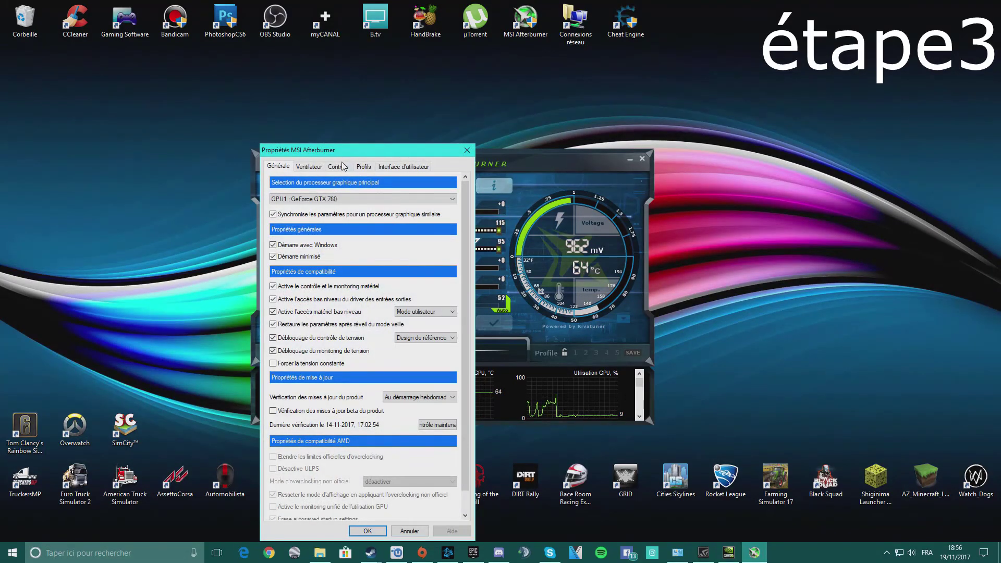
# - Enable the user mode of automatic fan control in the Ventilateur properties
pyautogui.click(340, 168)
pyautogui.click(363, 167)
pyautogui.click(309, 167)
pyautogui.click(273, 197)
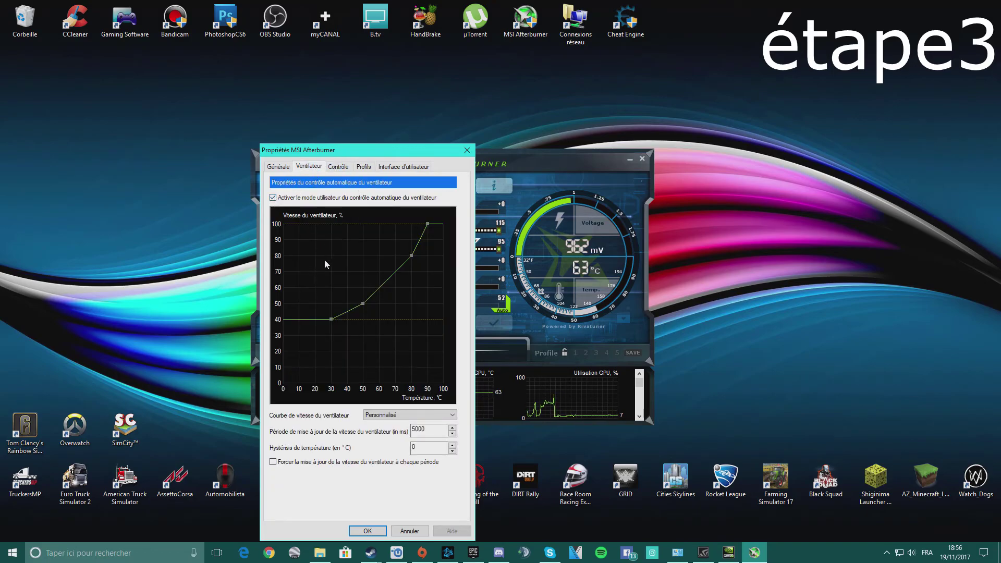
# - Adjust the lower part of the fan speed curve, choose a curve type and accept the properties
pyautogui.moveTo(330, 318); pyautogui.dragTo(332, 320)
pyautogui.doubleClick(348, 319)
pyautogui.moveTo(349, 319); pyautogui.dragTo(356, 318)
pyautogui.hotkey('ctrl', 's')
pyautogui.hotkey('ctrl', 's')
pyautogui.hotkey('ctrl', 's')
pyautogui.hotkey('ctrl', 's')
pyautogui.click(382, 416)
pyautogui.click(383, 431)
pyautogui.click(368, 531)
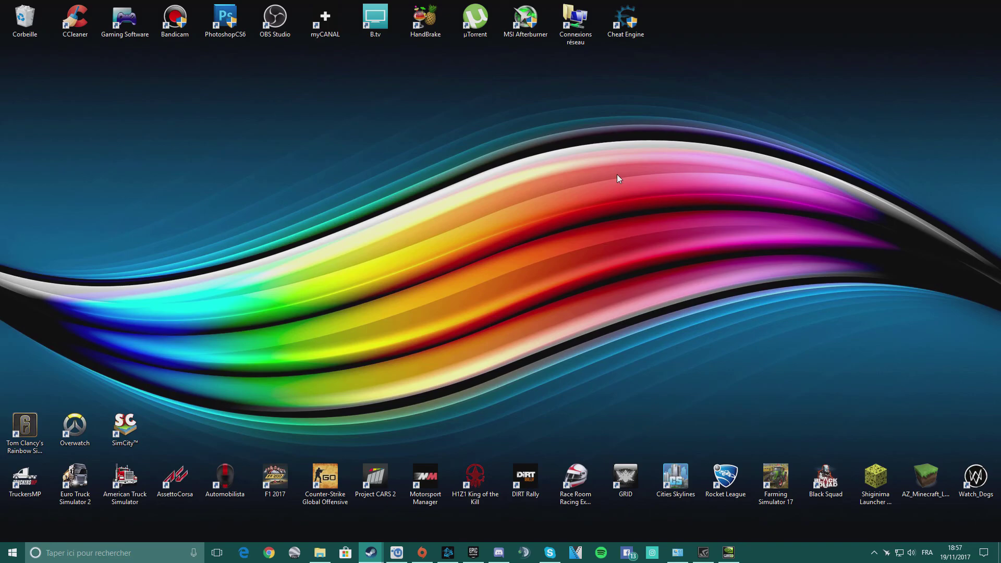
pyautogui.moveTo(886, 552); pyautogui.dragTo(886, 516)
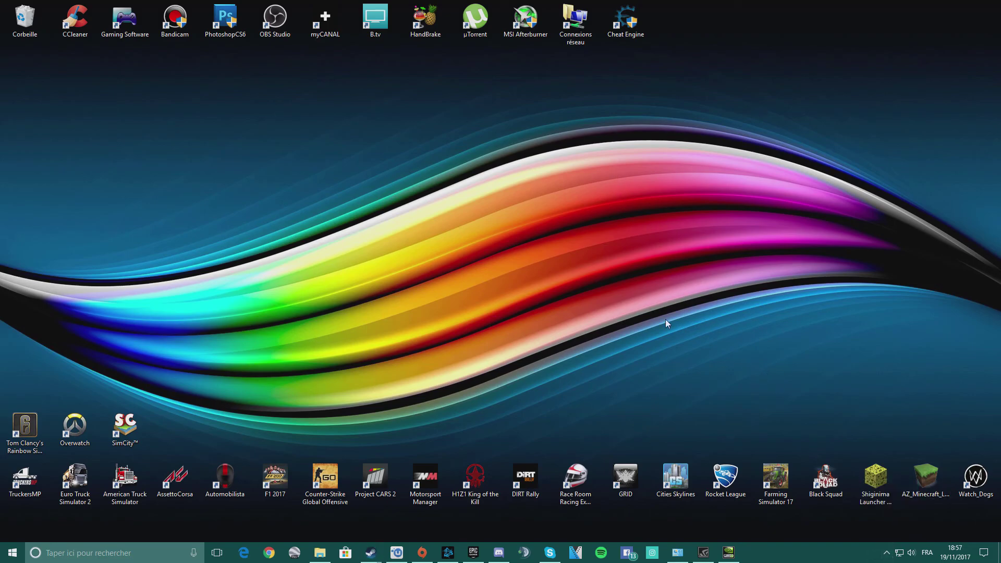